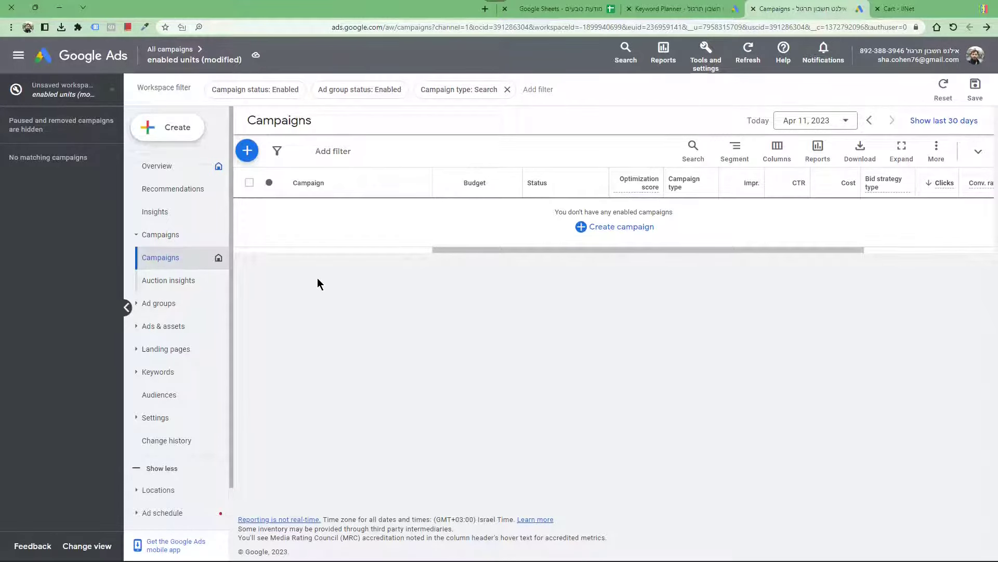
Start a new campaign without a goal's guidance and choose the Search campaign type
{"action": "left_click", "coordinate": [250, 156]}
{"action": "left_click", "coordinate": [302, 168]}
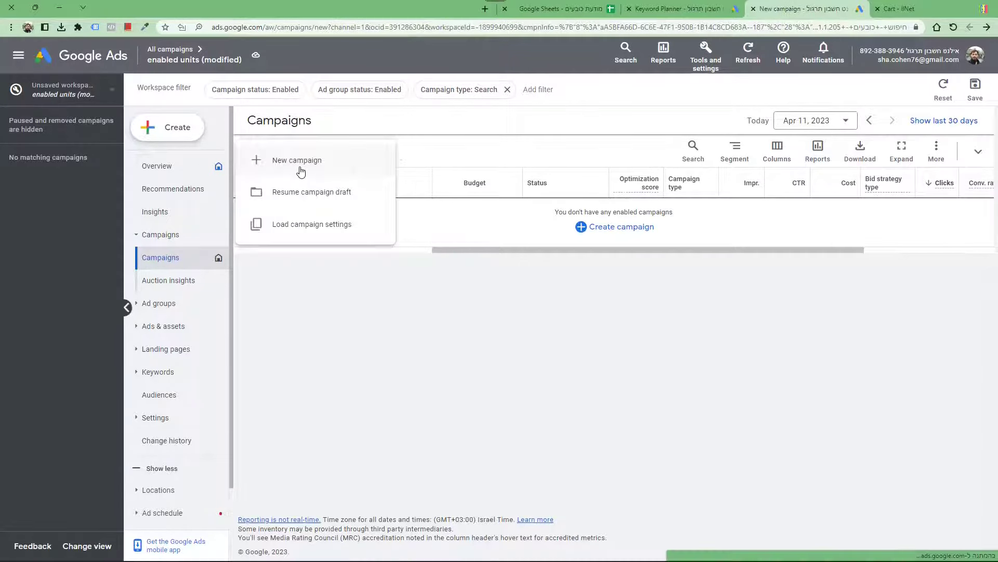
{"action": "left_click", "coordinate": [709, 379]}
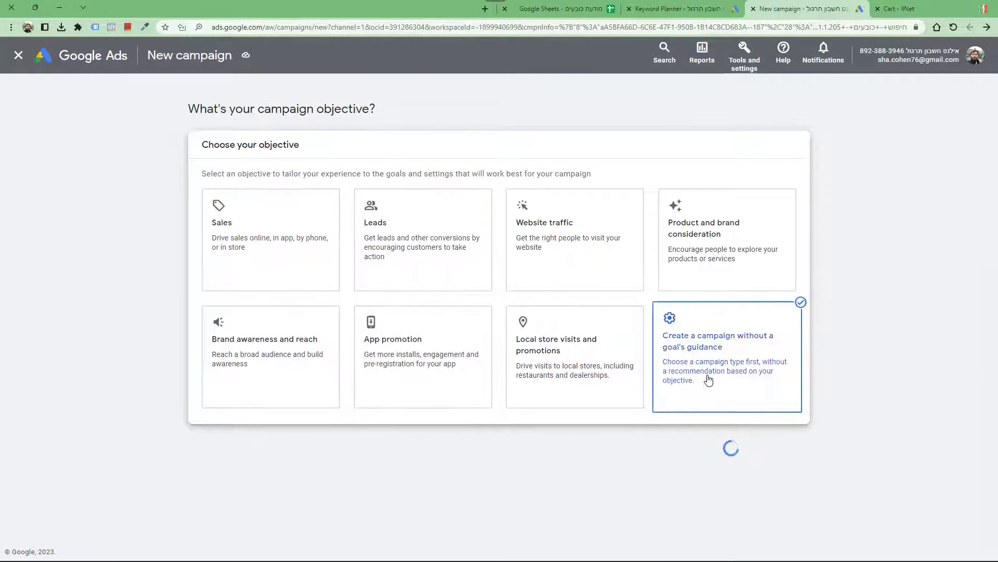
{"action": "left_click", "coordinate": [208, 281]}
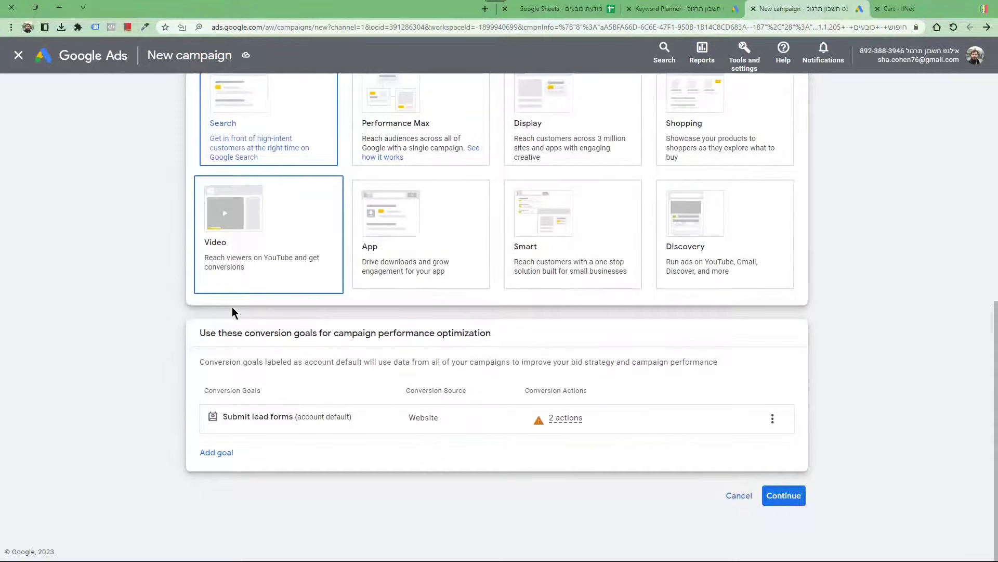
{"action": "left_click", "coordinate": [780, 498]}
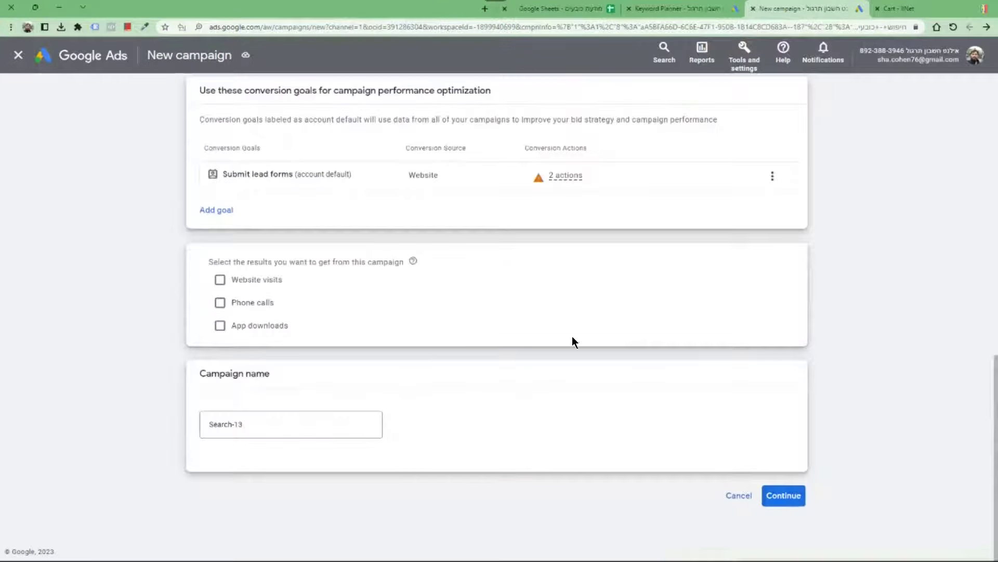
Name the campaign "חיפוש - כובעים - 1.1.2052" using the name from the Google Sheets ad plan, and start new instead of resuming a draft
{"action": "left_click", "coordinate": [235, 426]}
{"action": "triple_click", "coordinate": [235, 427]}
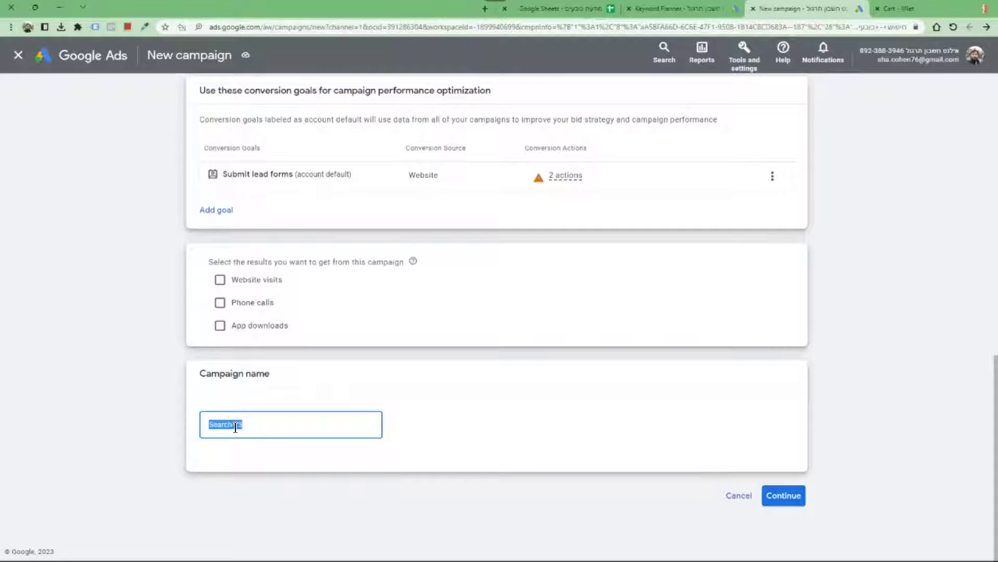
{"action": "left_click", "coordinate": [562, 9]}
{"action": "left_click", "coordinate": [786, 353]}
{"action": "key", "text": "ctrl+c"}
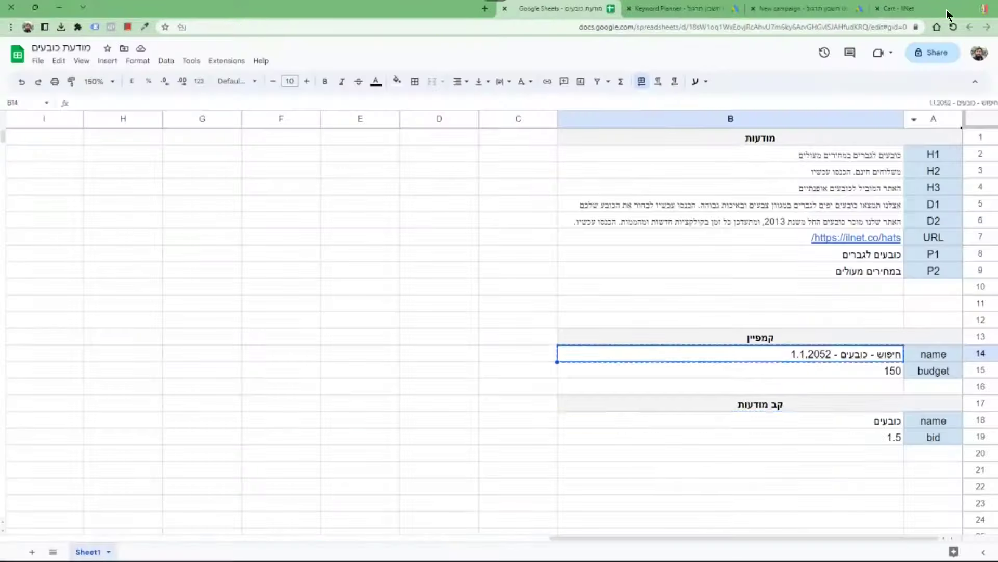
{"action": "left_click", "coordinate": [897, 8]}
{"action": "left_click", "coordinate": [812, 8]}
{"action": "key", "text": "ctrl+v"}
{"action": "left_click", "coordinate": [777, 496]}
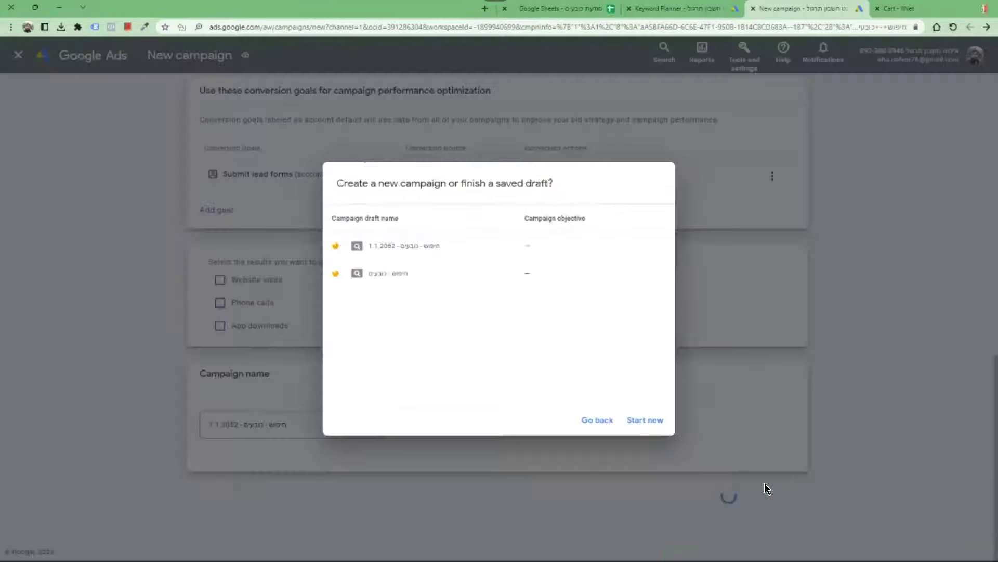
{"action": "left_click", "coordinate": [643, 419]}
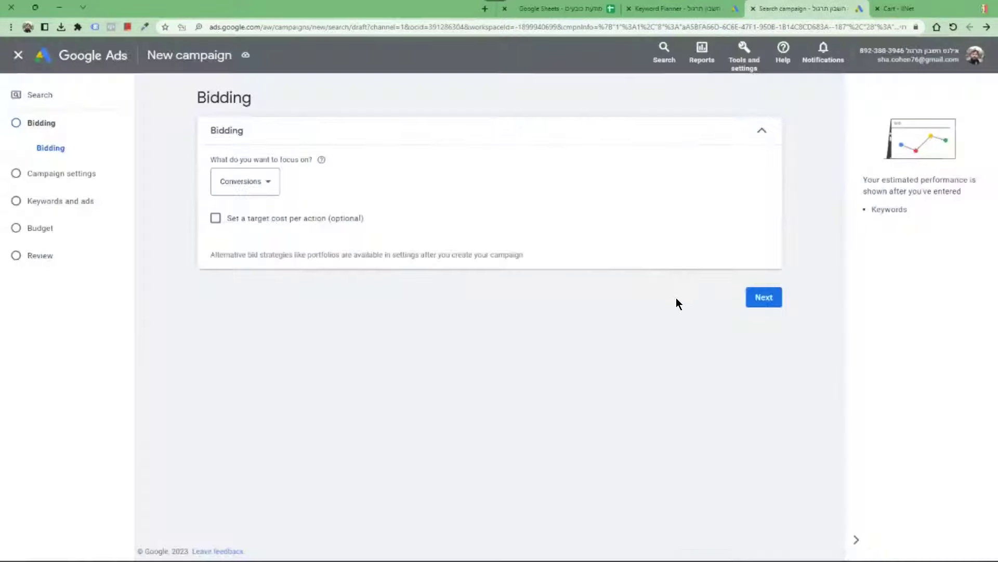
Focus bidding on Clicks with a maximum CPC bid limit of 1.5 from the spreadsheet's bid cell, and continue to the campaign settings
{"action": "left_click", "coordinate": [229, 193]}
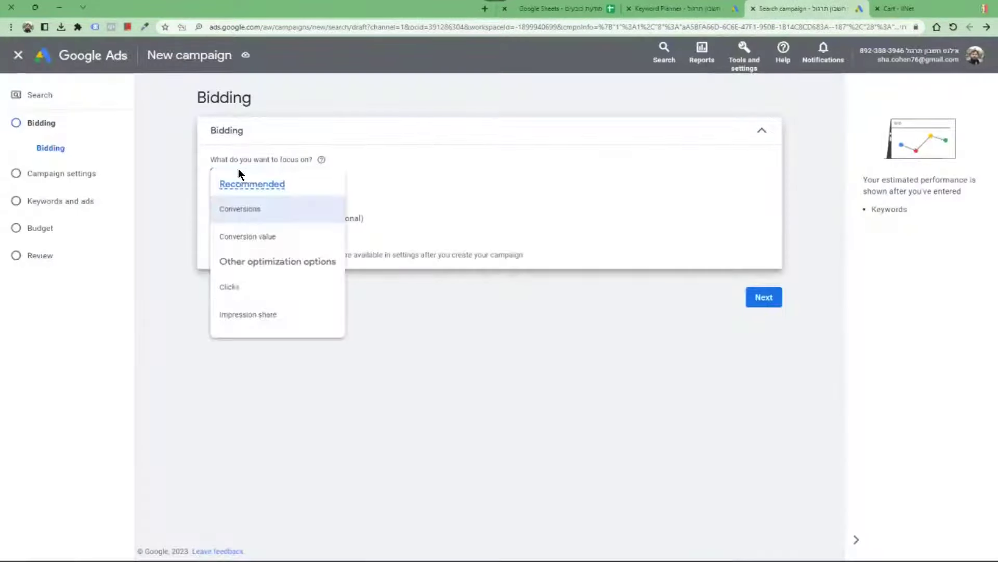
{"action": "left_click", "coordinate": [241, 292]}
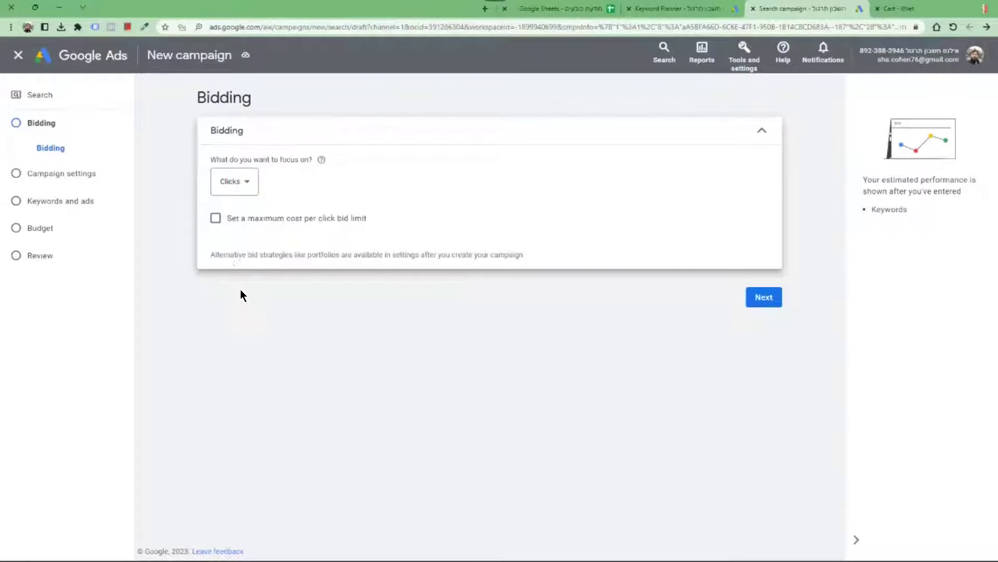
{"action": "left_click", "coordinate": [215, 218]}
{"action": "left_click", "coordinate": [245, 261]}
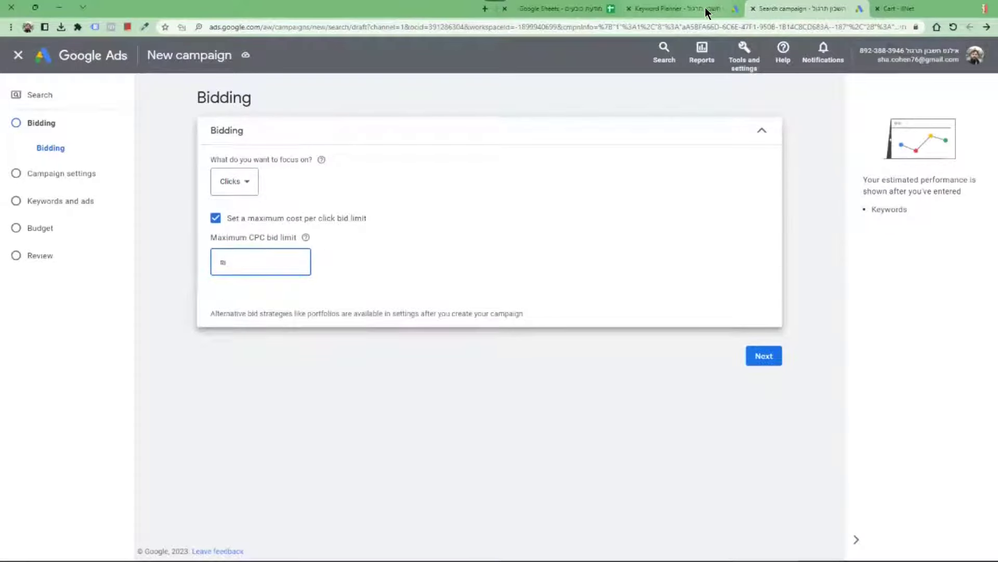
{"action": "left_click", "coordinate": [572, 10]}
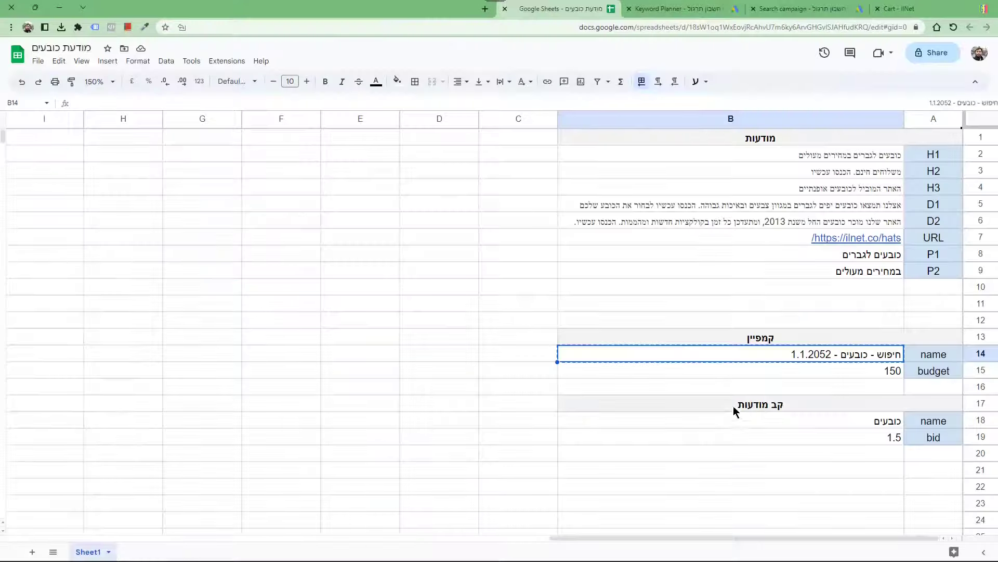
{"action": "left_click", "coordinate": [799, 438]}
{"action": "key", "text": "ctrl+c"}
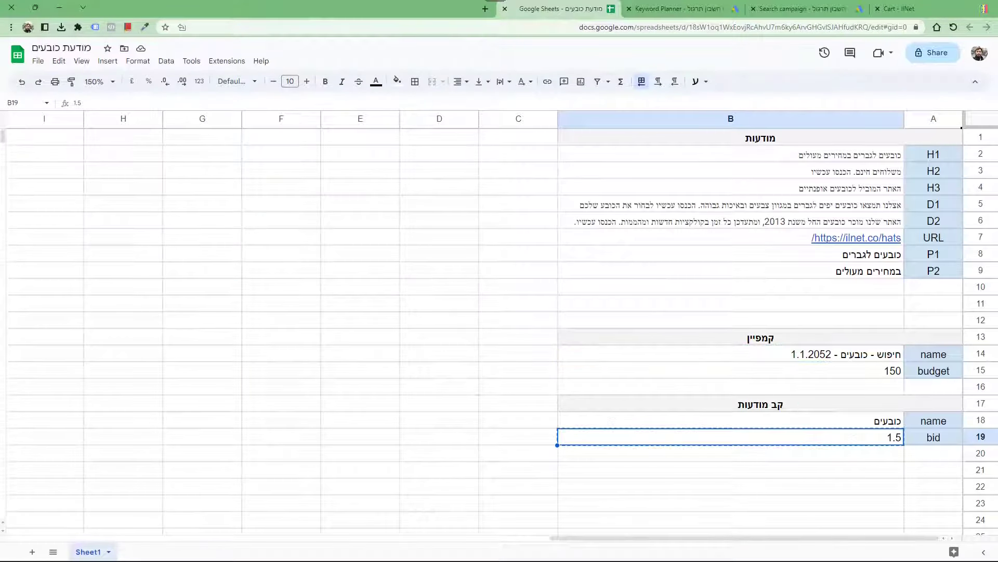
{"action": "left_click", "coordinate": [834, 9]}
{"action": "left_click", "coordinate": [757, 354]}
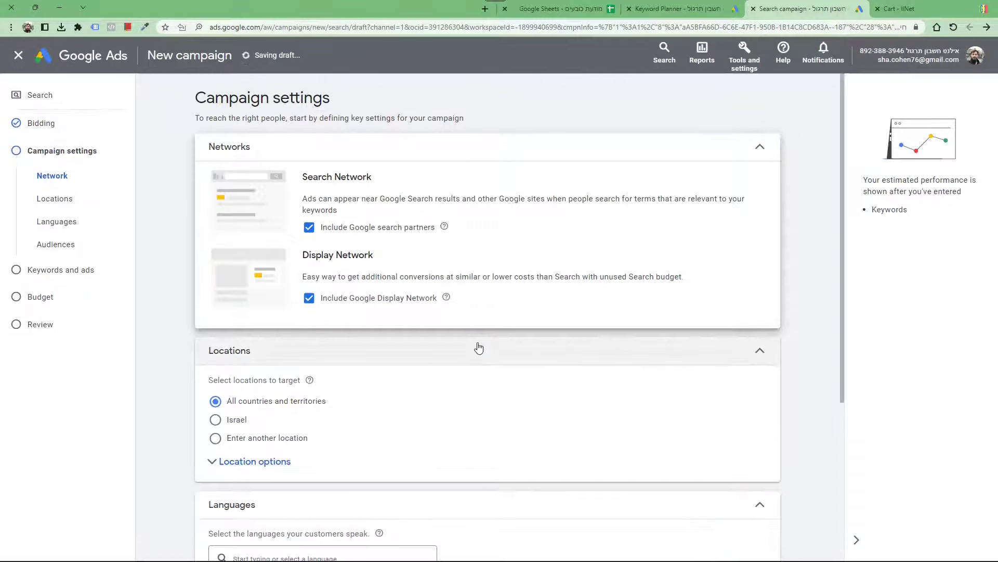
Target Israel, remove English so the campaign covers all languages, and continue to keywords and ads
{"action": "scroll", "coordinate": [622, 286], "scroll_direction": "down", "scroll_amount": 2}
{"action": "left_click", "coordinate": [215, 328]}
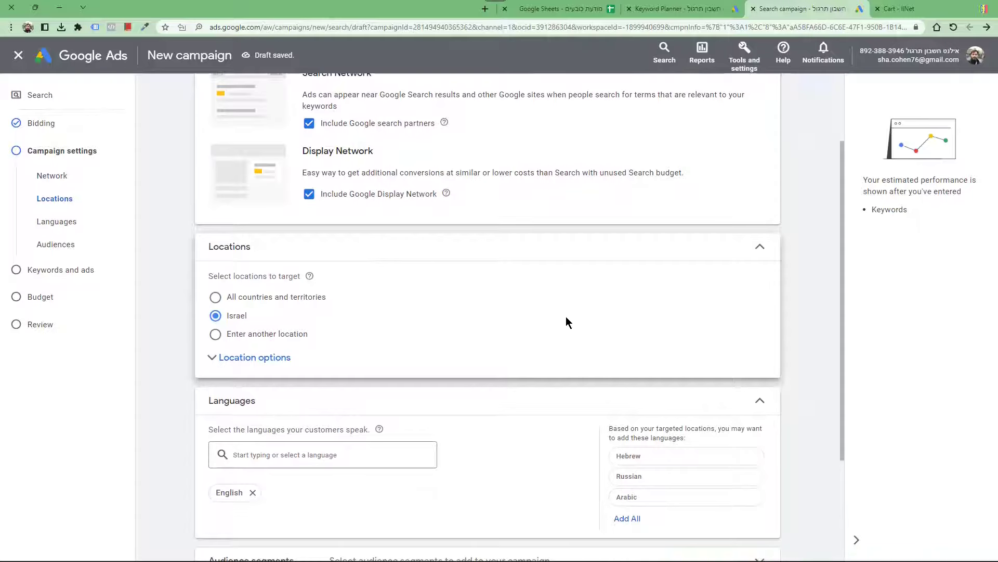
{"action": "scroll", "coordinate": [566, 316], "scroll_direction": "down", "scroll_amount": 3}
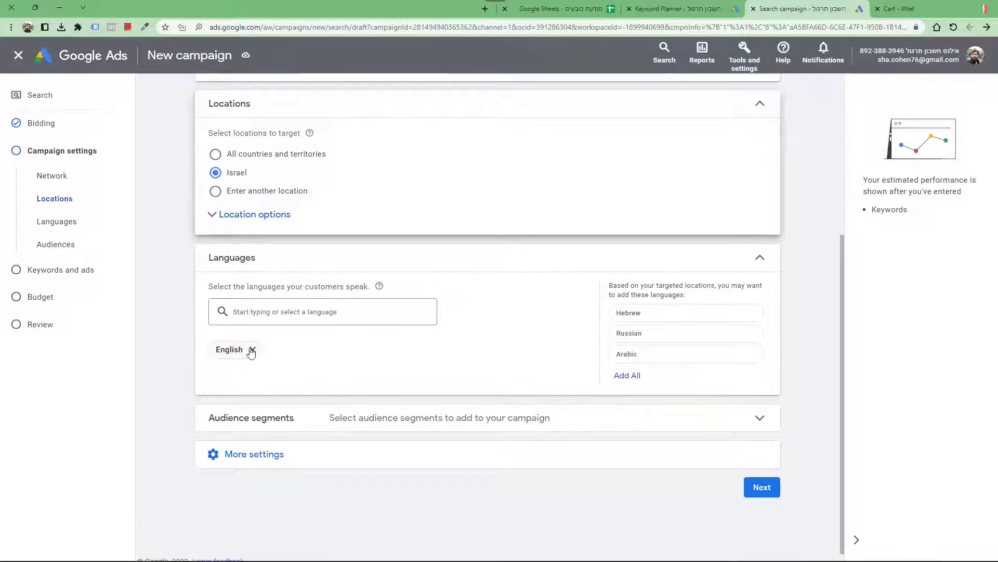
{"action": "left_click", "coordinate": [252, 350]}
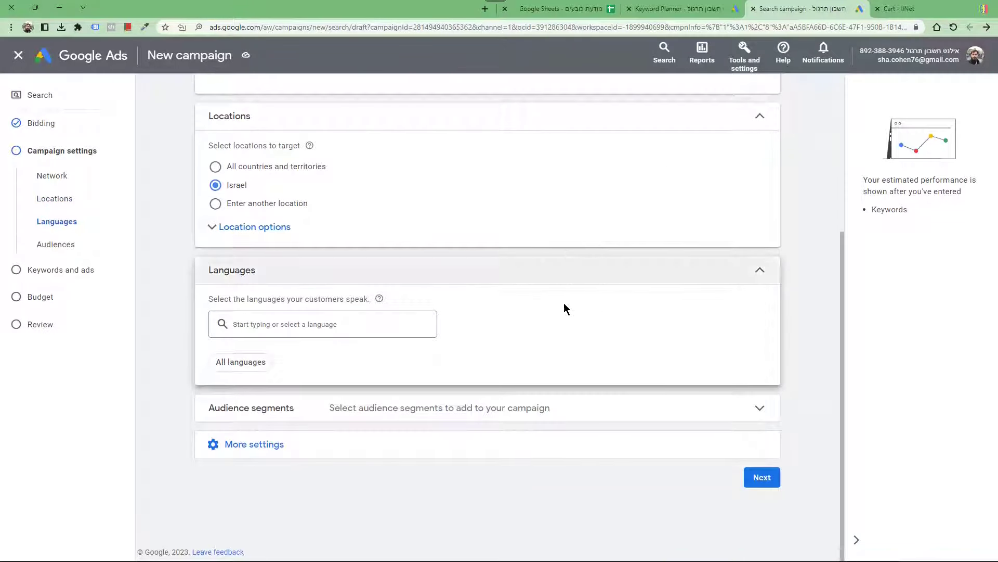
{"action": "left_click", "coordinate": [762, 476]}
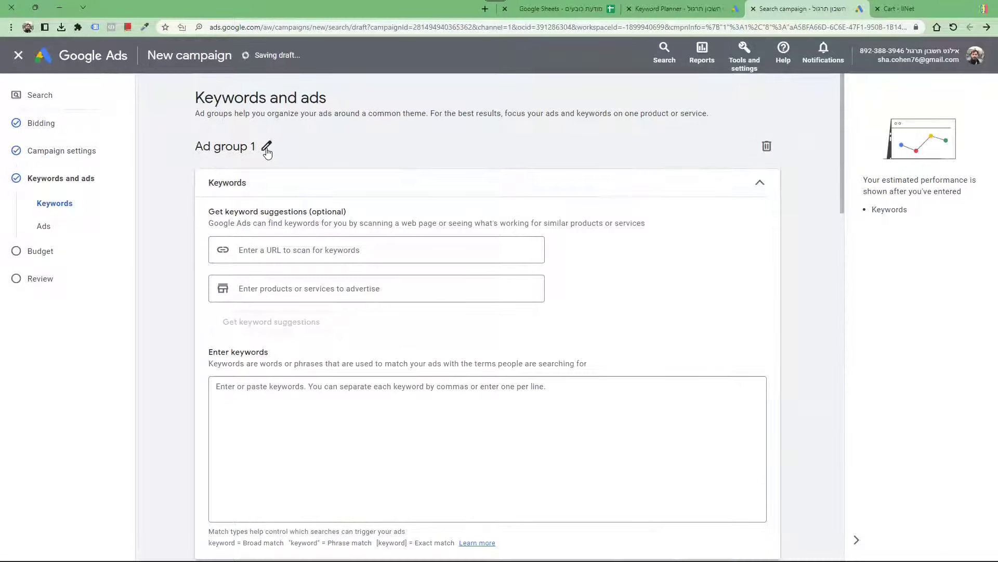
Rename the ad group to "כובעים" using the ad group name from the Google Sheets ad plan
{"action": "left_click", "coordinate": [554, 10]}
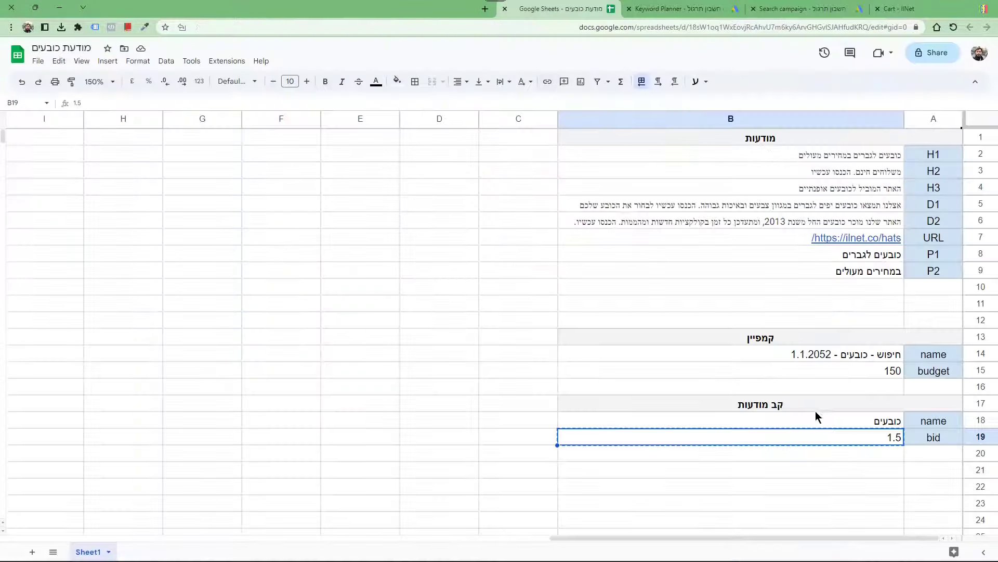
{"action": "left_click", "coordinate": [846, 425]}
{"action": "key", "text": "ctrl+c"}
{"action": "left_click", "coordinate": [798, 9]}
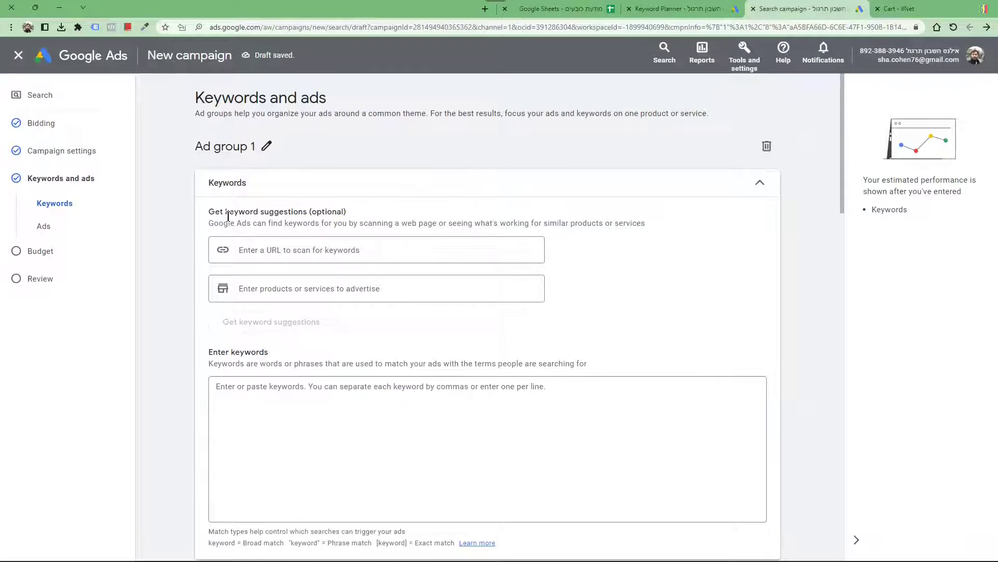
{"action": "left_click", "coordinate": [266, 145]}
{"action": "key", "text": "ctrl+a"}
{"action": "key", "text": "ctrl+v"}
Open Keyword Planner's Discover new keywords form, hiding the billing alert
{"action": "scroll", "coordinate": [430, 339], "scroll_direction": "down", "scroll_amount": 3}
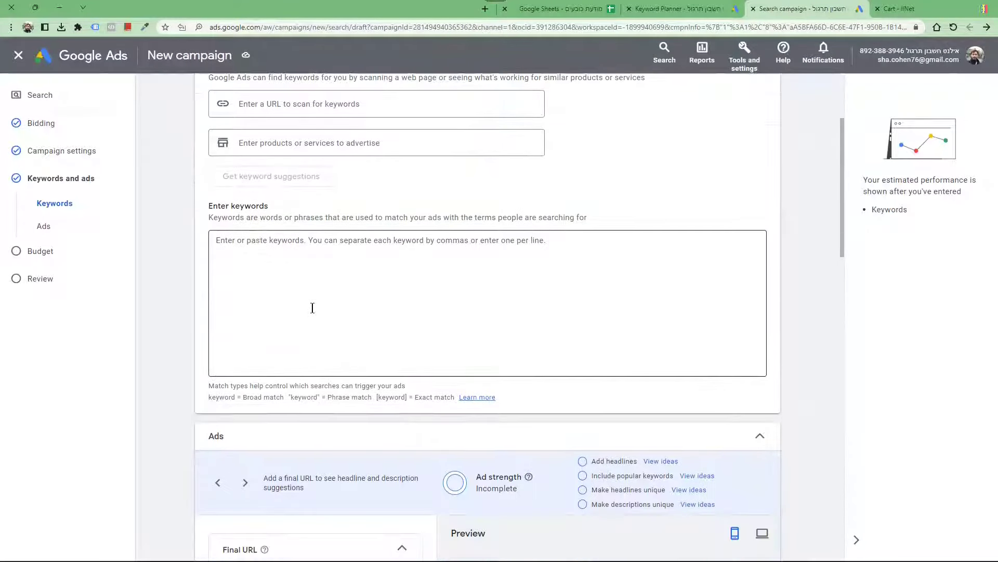
{"action": "left_click", "coordinate": [249, 241]}
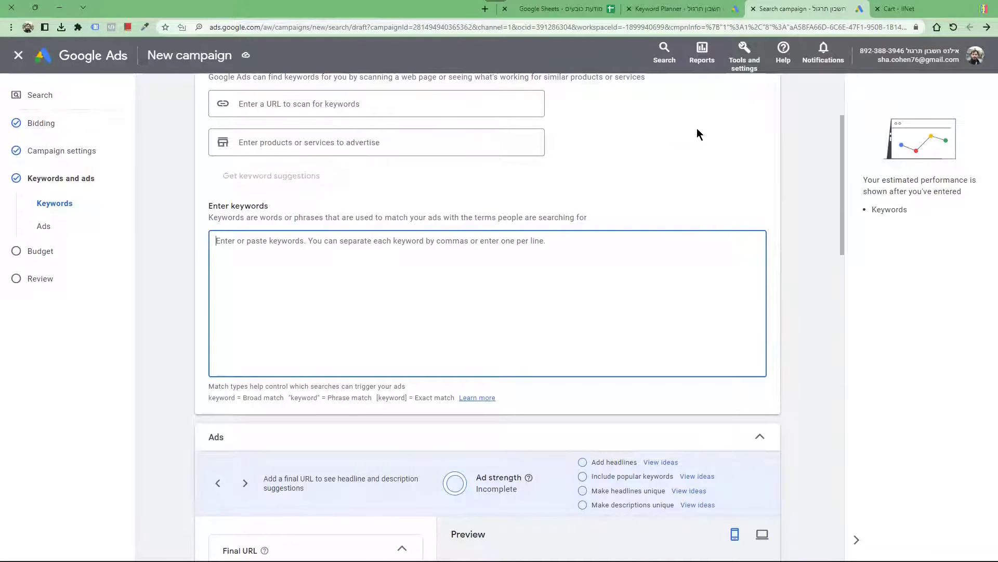
{"action": "left_click", "coordinate": [745, 58]}
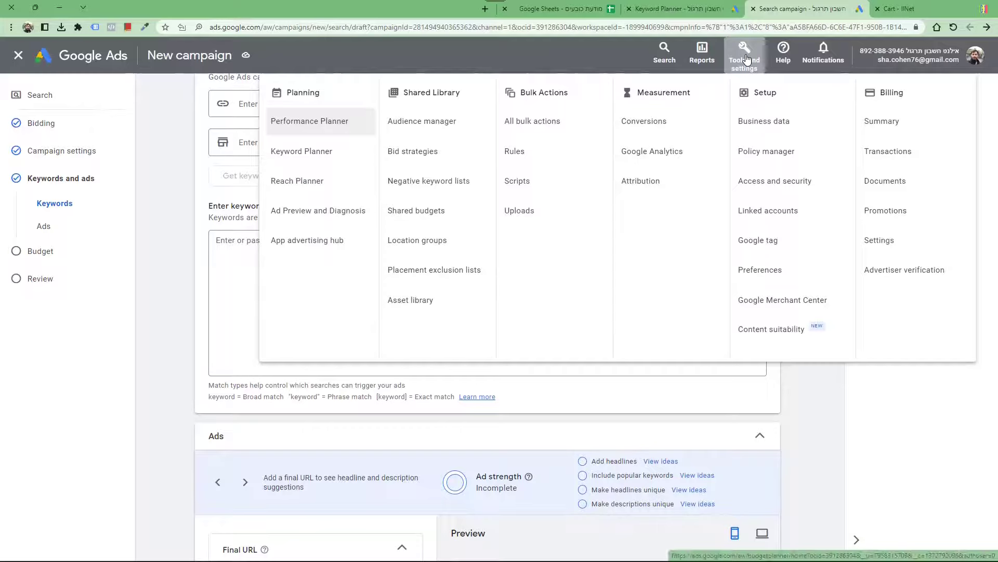
{"action": "left_click", "coordinate": [306, 156]}
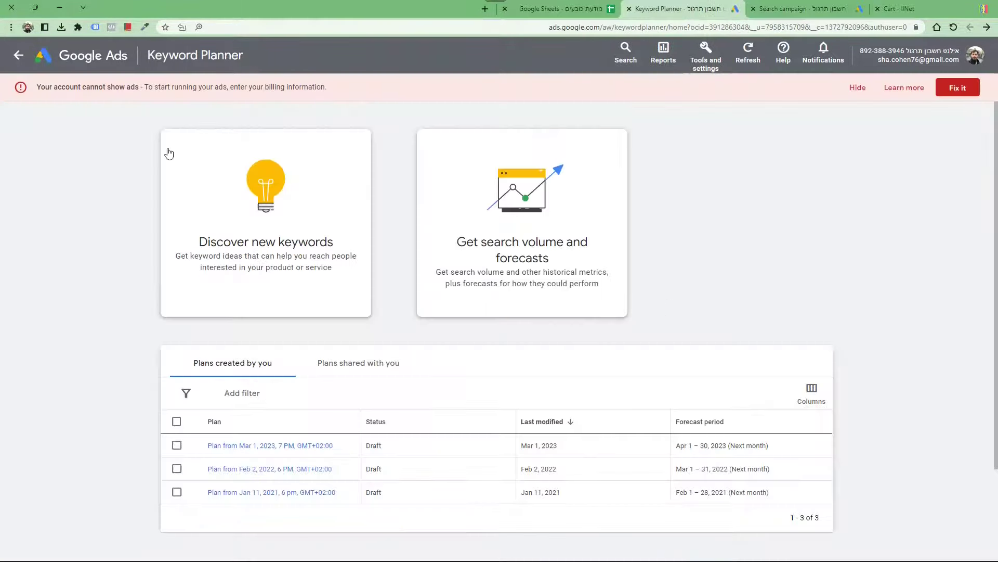
{"action": "left_click", "coordinate": [858, 87]}
{"action": "left_click", "coordinate": [238, 220]}
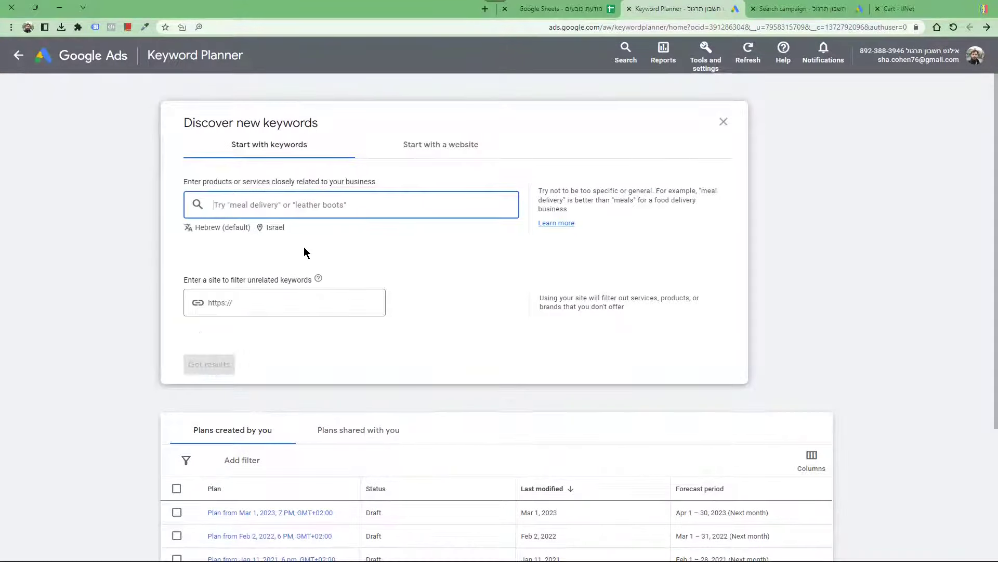
Get keyword ideas for the Hebrew terms "כובע", "כובעים" and "כובעים לגברים"
{"action": "type", "text": "ו"}
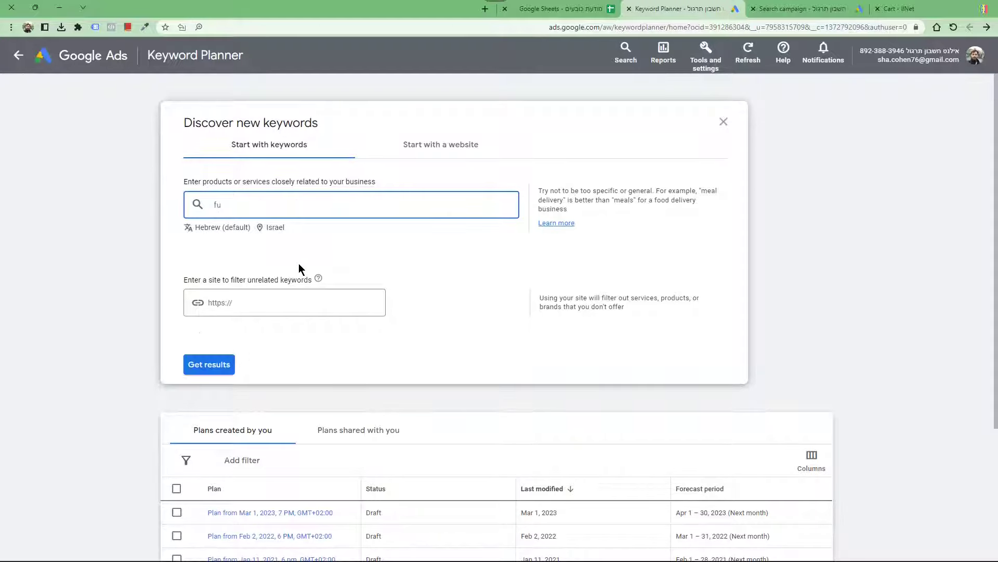
{"action": "key", "text": "BackSpace"}
{"action": "type", "text": "כובע"}
{"action": "key", "text": "Return"}
{"action": "type", "text": "כובע"}
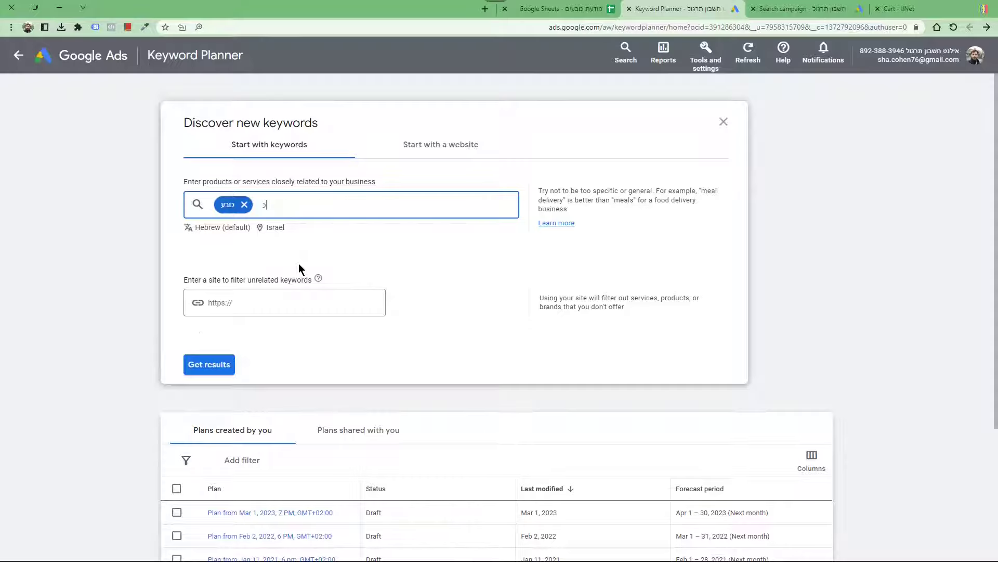
{"action": "type", "text": "ים"}
{"action": "key", "text": "Return"}
{"action": "type", "text": "כובעי"}
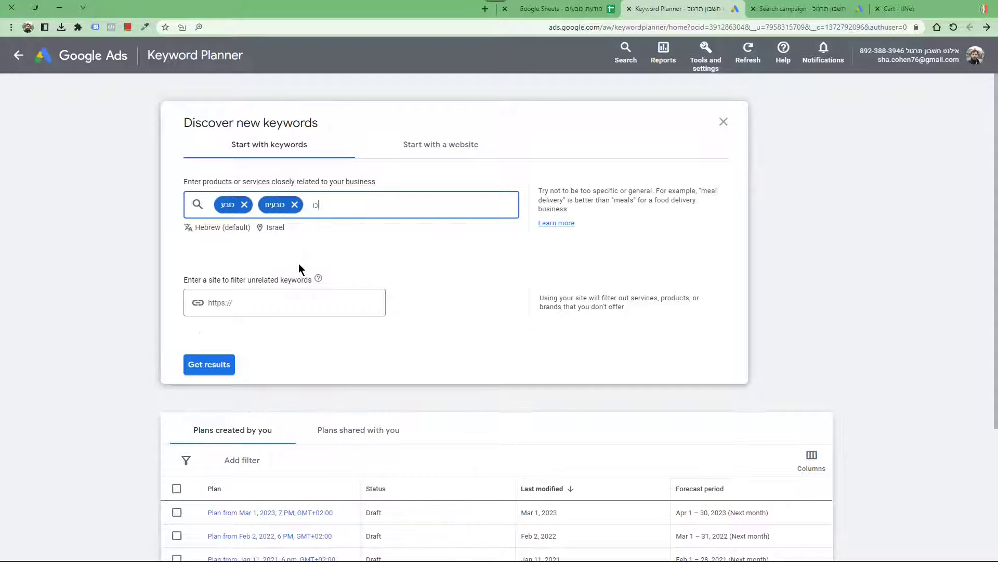
{"action": "type", "text": "ם לגברים"}
{"action": "key", "text": "Return"}
{"action": "left_click", "coordinate": [211, 369]}
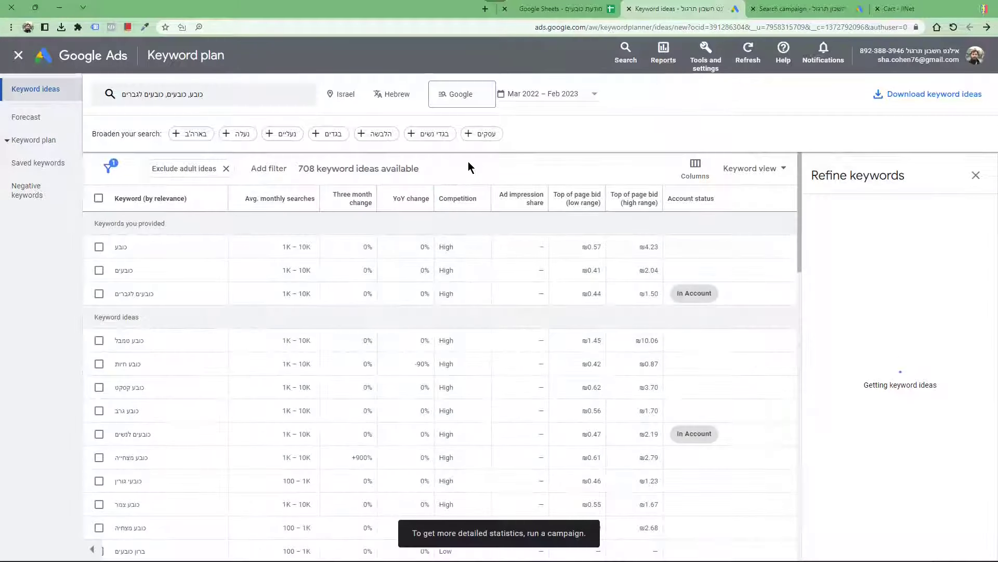
Close the Refine keywords suggestions and download the keyword ideas as a report file
{"action": "left_click", "coordinate": [976, 175]}
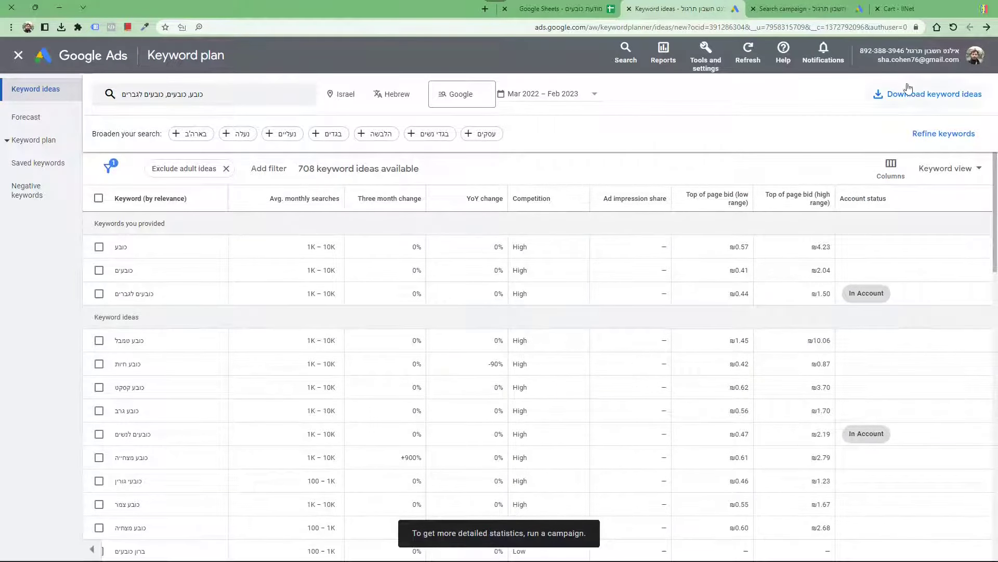
{"action": "left_click", "coordinate": [916, 103]}
{"action": "left_click", "coordinate": [909, 177]}
{"action": "left_click", "coordinate": [909, 96]}
{"action": "left_click", "coordinate": [893, 119]}
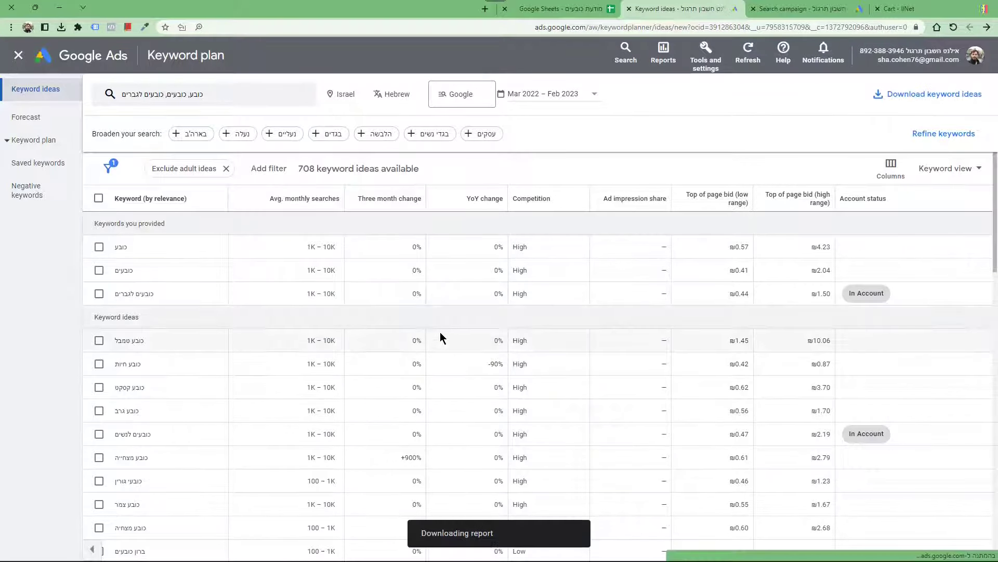
Open the downloaded keyword report in Excel and fit the widths of the high and low top-of-page bid columns to their headings
{"action": "left_click", "coordinate": [93, 49]}
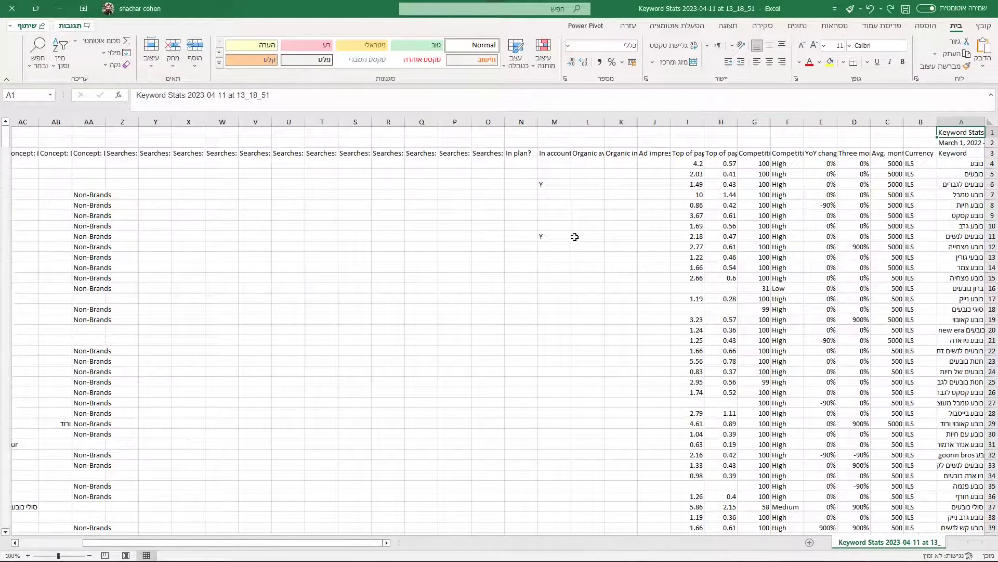
{"action": "double_click", "coordinate": [671, 121]}
{"action": "double_click", "coordinate": [704, 122]}
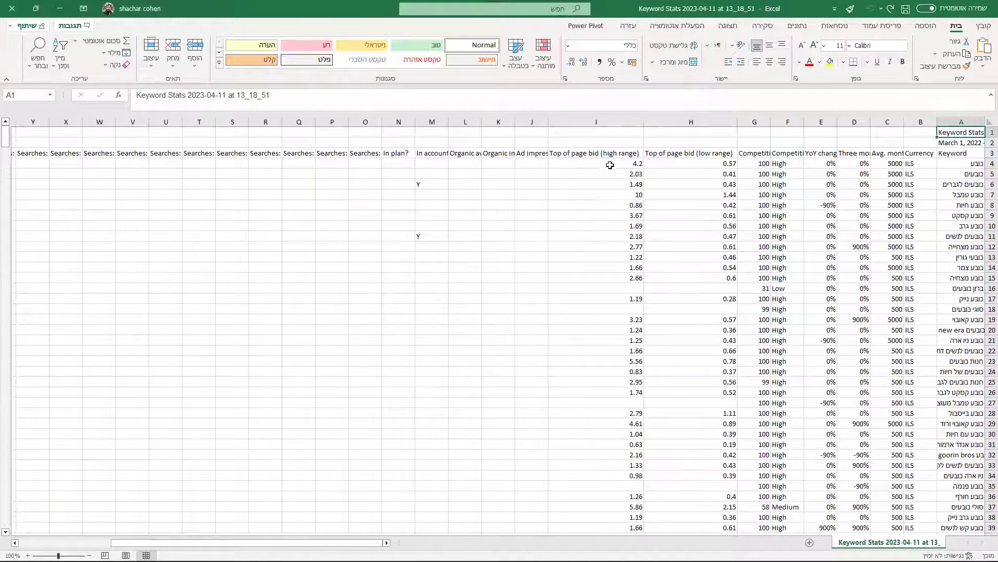
Compare the high and low top-of-page bids of the keywords "כובע" and "כובעים"
{"action": "left_click", "coordinate": [646, 168]}
{"action": "left_click", "coordinate": [614, 164]}
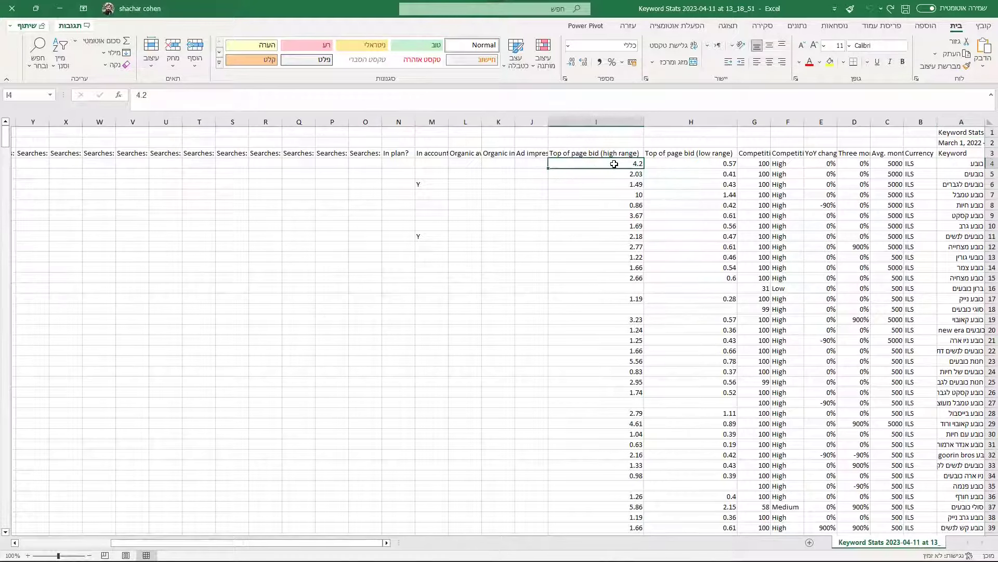
{"action": "left_click", "coordinate": [695, 176]}
{"action": "left_click", "coordinate": [613, 175]}
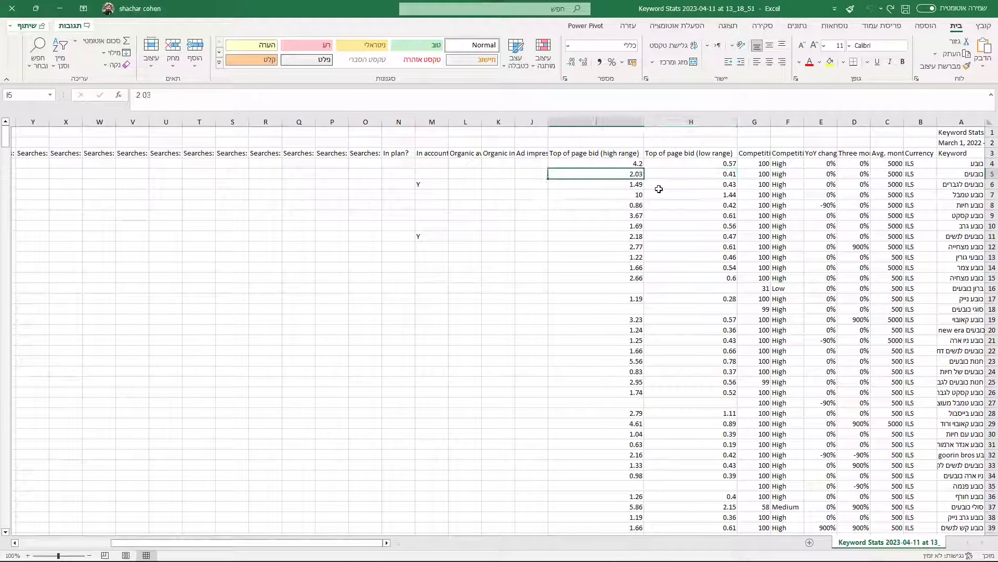
Examine the high and low top-of-page bids of the keywords in rows 4 to 15, and undo the bid columns' widening
{"action": "left_click", "coordinate": [654, 184]}
{"action": "left_click", "coordinate": [616, 185]}
{"action": "left_click_drag", "start_coordinate": [576, 162], "coordinate": [687, 277]}
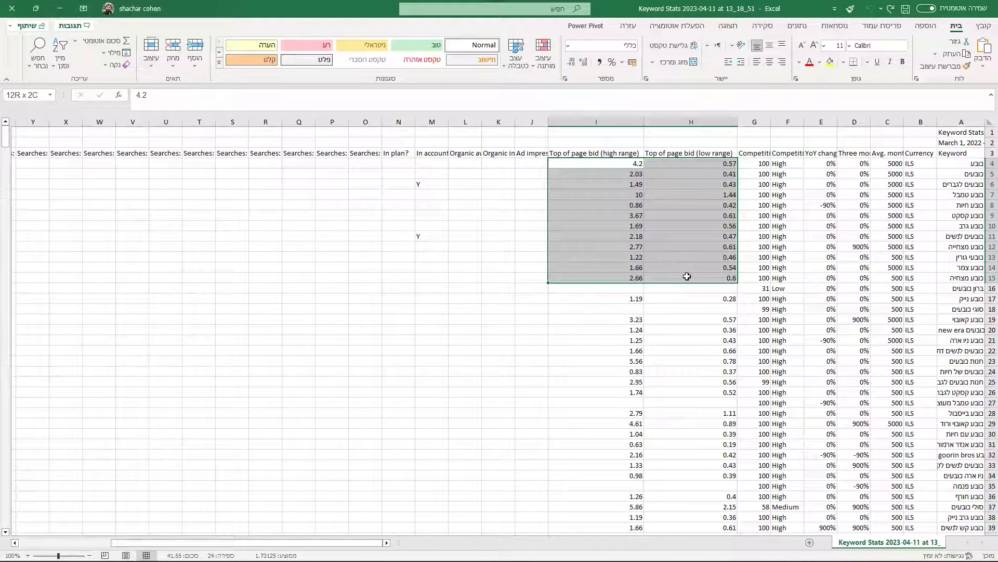
{"action": "left_click_drag", "start_coordinate": [687, 276], "coordinate": [686, 276]}
{"action": "key", "text": "ctrl+z"}
Insert a blank column before the Keyword column and give it the heading "OK" in row 3
{"action": "left_click", "coordinate": [969, 122]}
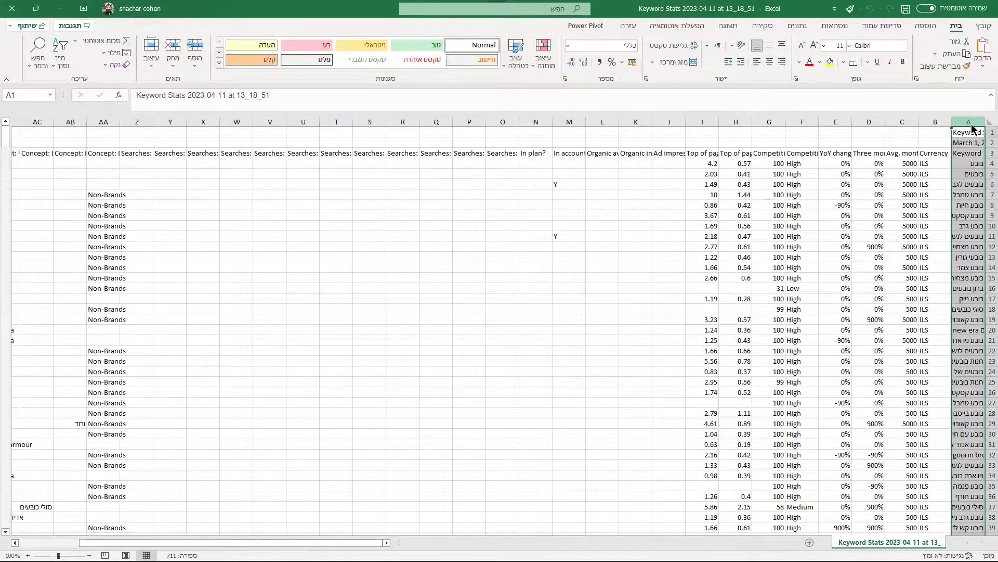
{"action": "right_click", "coordinate": [969, 121]}
{"action": "key", "text": "Escape"}
{"action": "key", "text": "ctrl+z"}
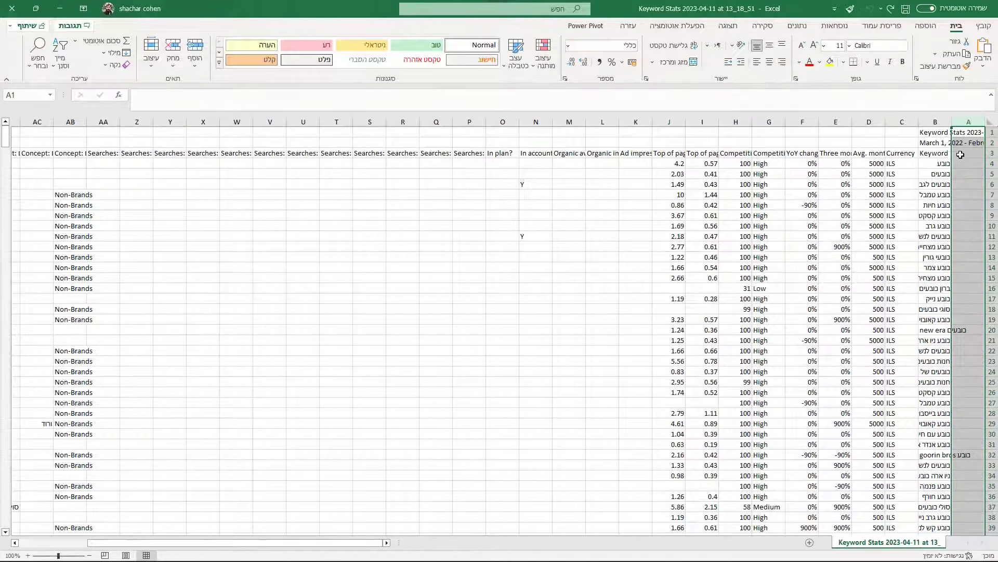
{"action": "type", "text": "OK"}
Add filters to the heading row 3 of the keyword report
{"action": "left_click", "coordinate": [991, 153]}
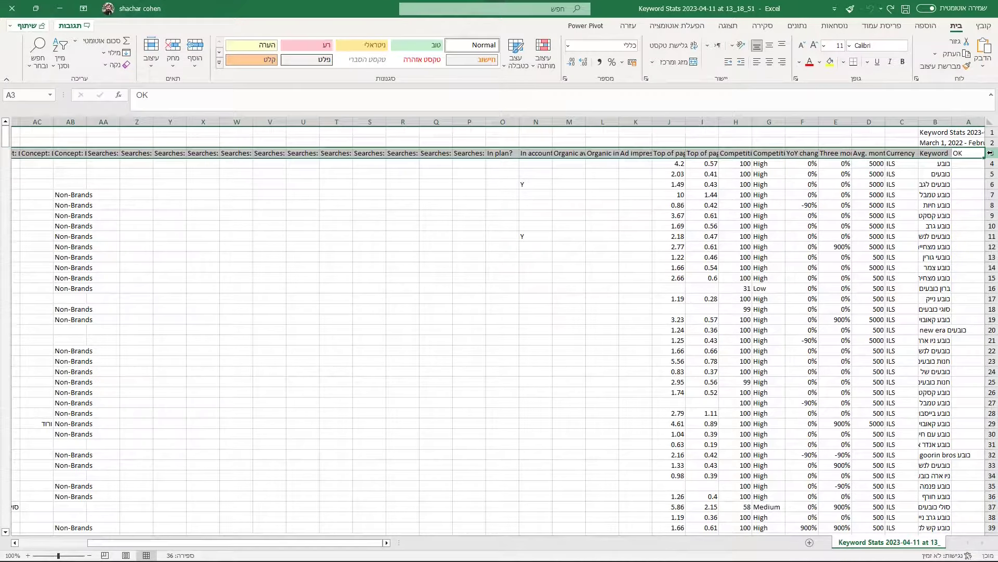
{"action": "key", "text": "ctrl+shift+semicolon"}
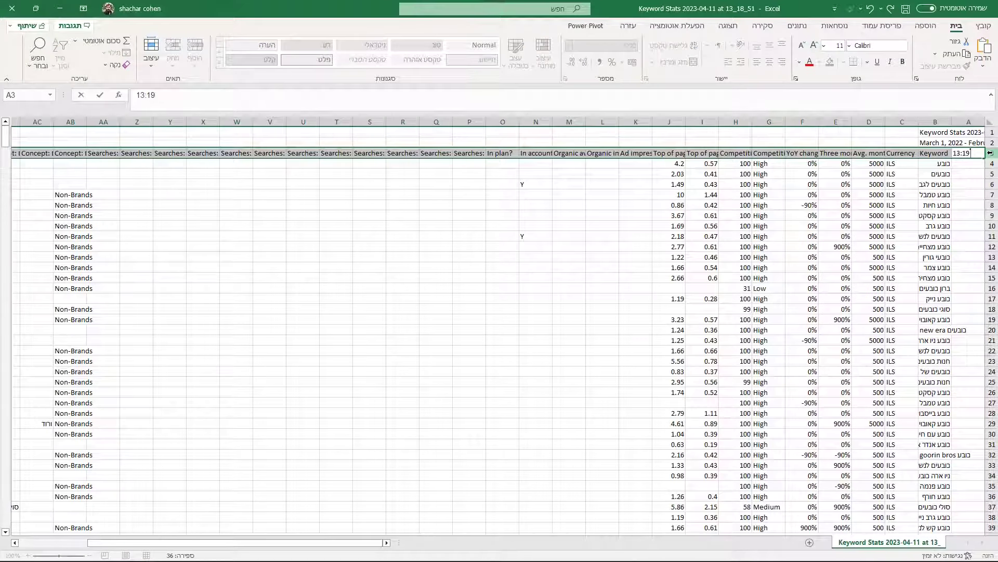
{"action": "key", "text": "Escape"}
{"action": "key", "text": "ctrl+shift+l"}
Mark "כובע", "כובעים" and "כובעים לגברים" with "v" in the OK column, and widen the Keyword column to show its full text
{"action": "left_click", "coordinate": [968, 163]}
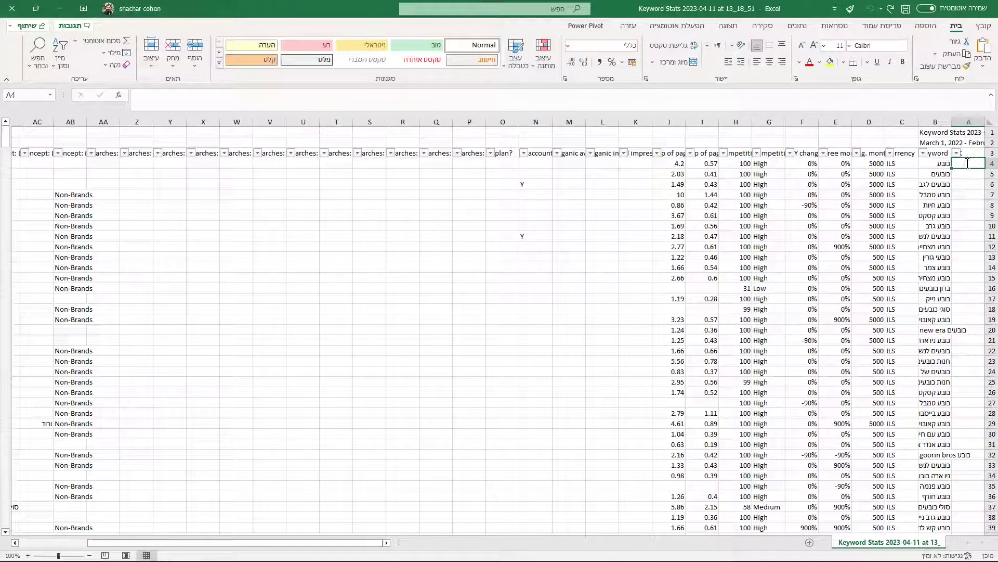
{"action": "key", "text": "ctrl+shift+semicolon"}
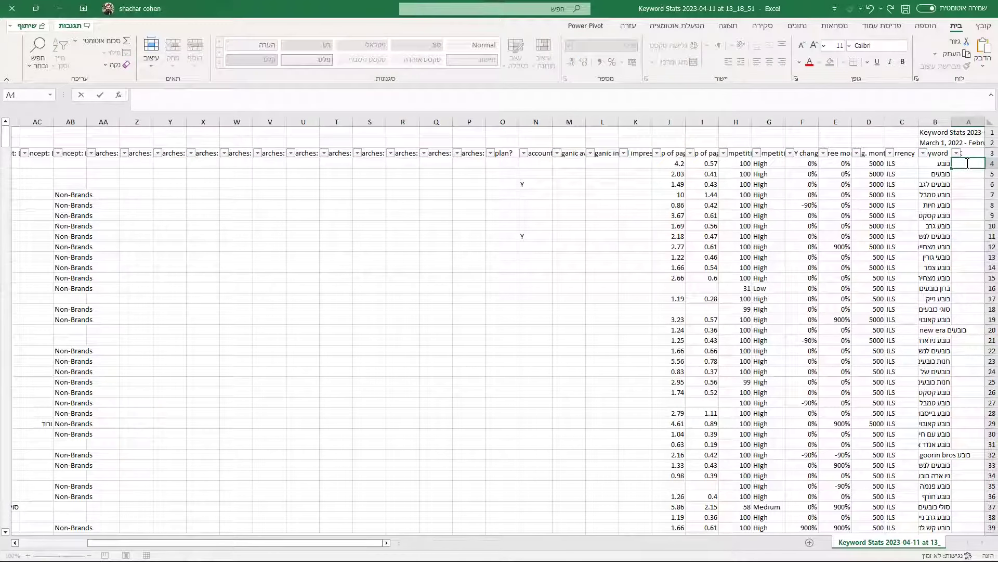
{"action": "type", "text": "v"}
{"action": "key", "text": "Return"}
{"action": "type", "text": "v"}
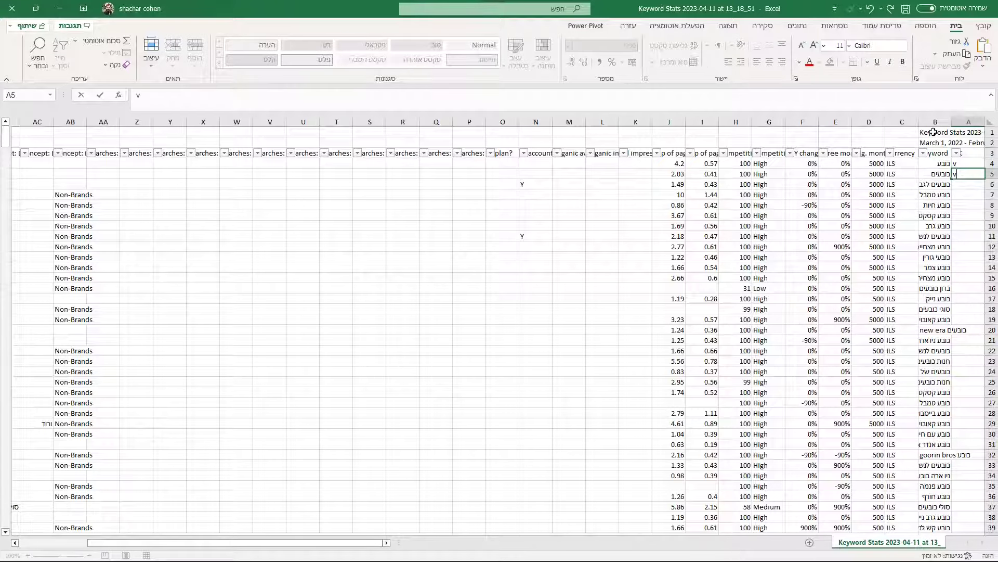
{"action": "left_click", "coordinate": [921, 121]}
{"action": "left_click_drag", "start_coordinate": [920, 121], "coordinate": [894, 121]}
{"action": "left_click", "coordinate": [967, 185]}
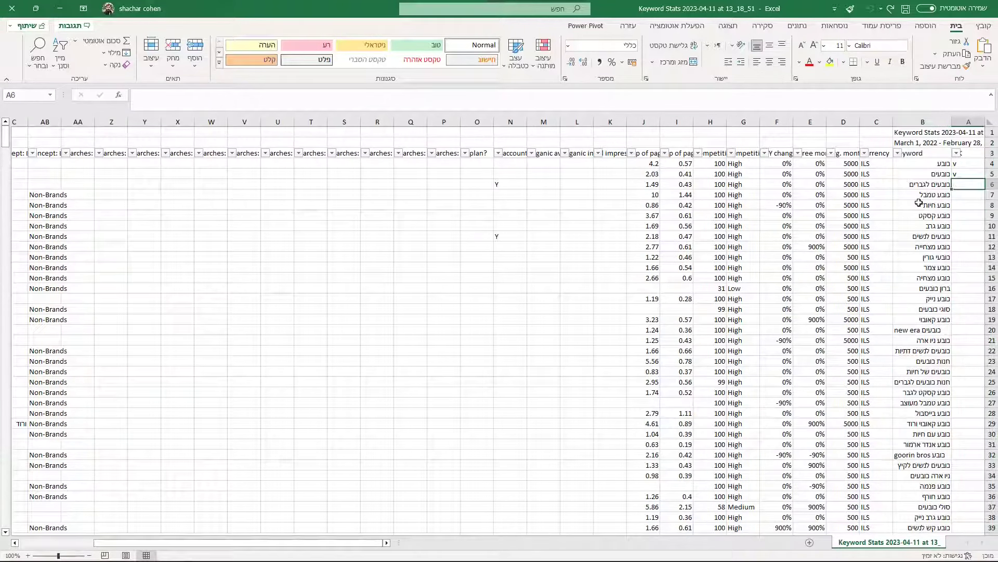
{"action": "type", "text": "v"}
{"action": "key", "text": "Return"}
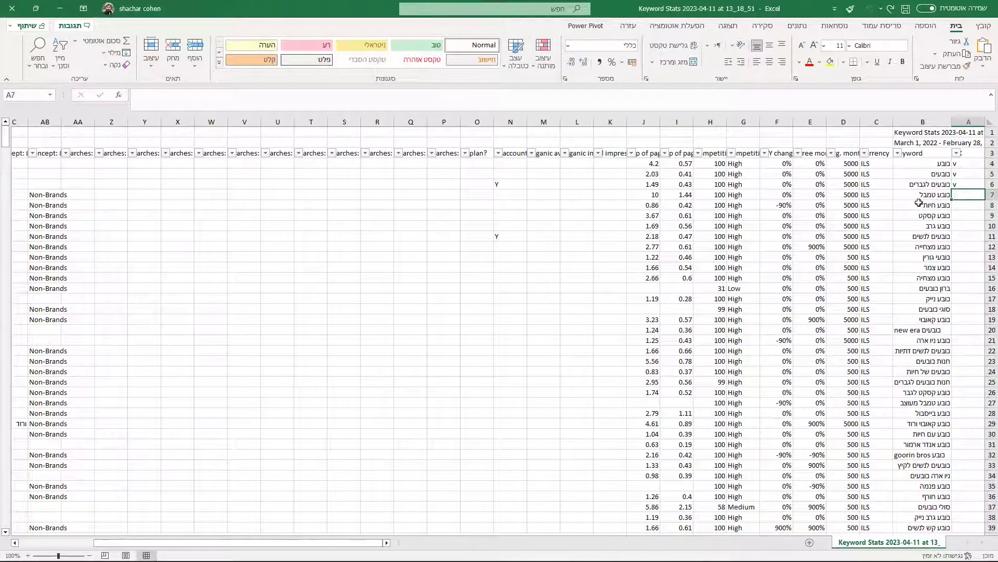
In the OK column, mark rows 7 to 10 and 12 to 15 with "x" and "כובעים לנשים" in row 11 with "v"
{"action": "type", "text": "x"}
{"action": "key", "text": "Return"}
{"action": "type", "text": "x"}
{"action": "key", "text": "Return"}
{"action": "type", "text": "x"}
{"action": "key", "text": "Return"}
{"action": "type", "text": "x"}
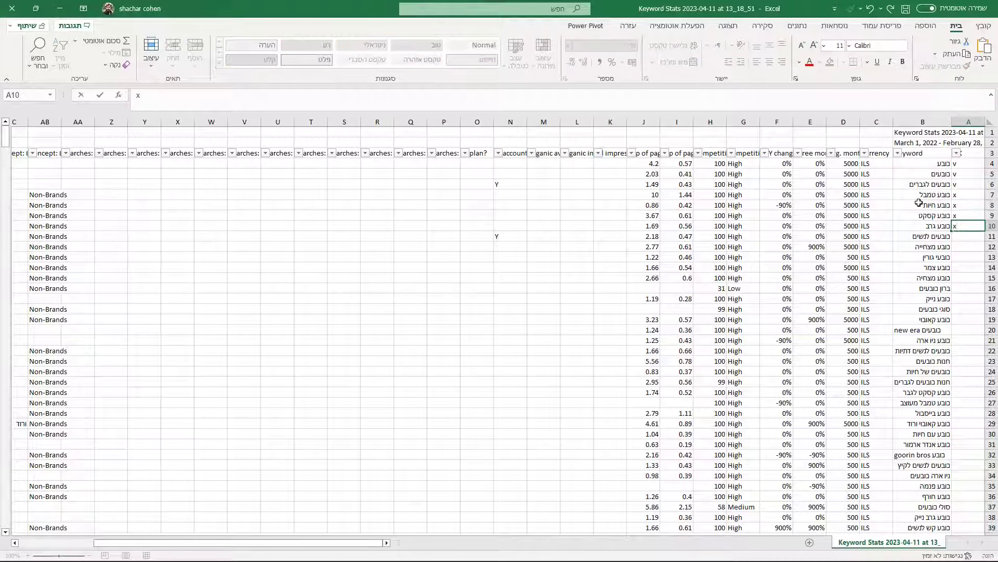
{"action": "key", "text": "Return"}
{"action": "type", "text": "v x x x x x x v"}
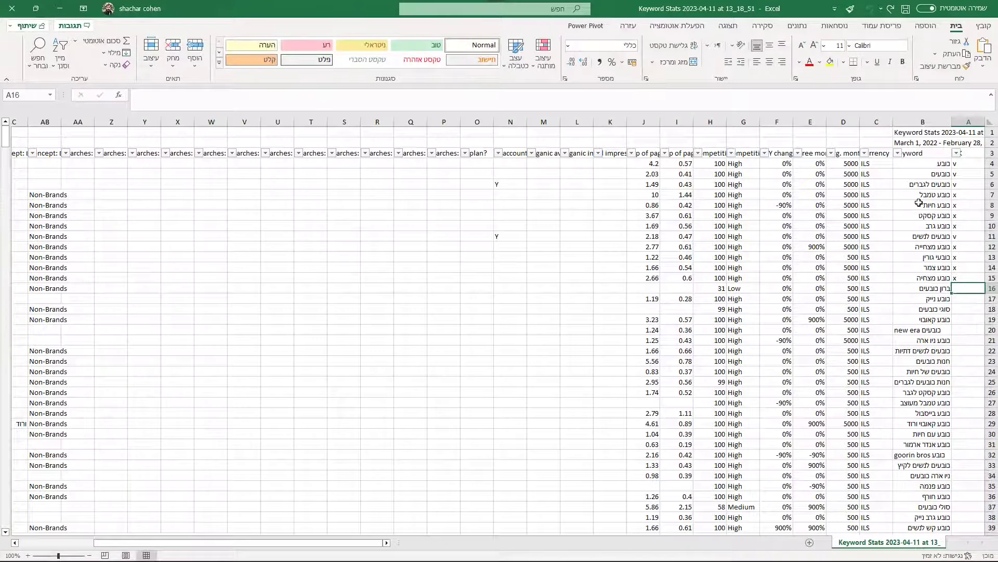
Mark rows 19, 23, 25 and 29 with "v" in the OK column and the remaining rows from 16 to 35 with "x"
{"action": "key", "text": "BackSpace"}
{"action": "type", "text": "x"}
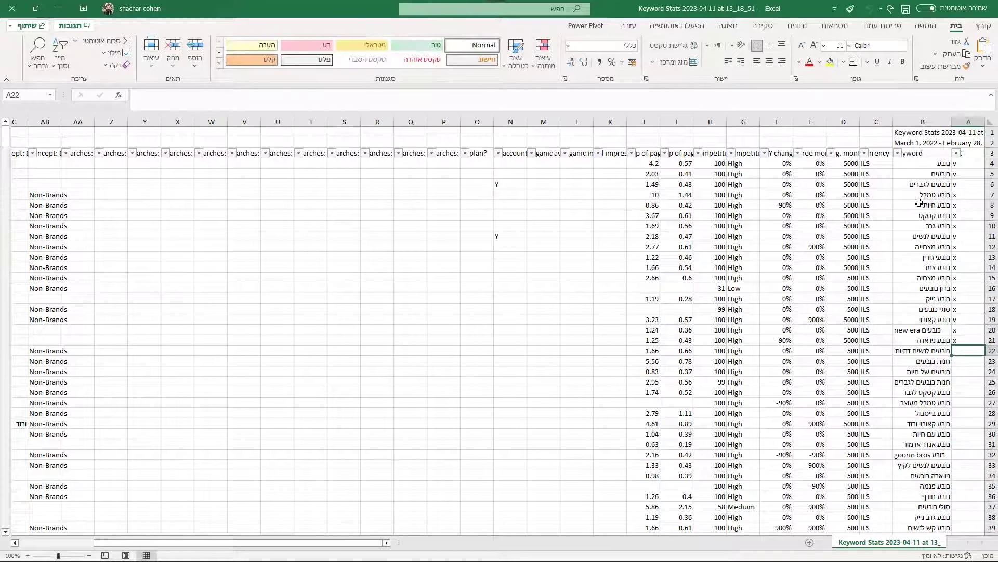
{"action": "type", "text": " v x x x v x v "}
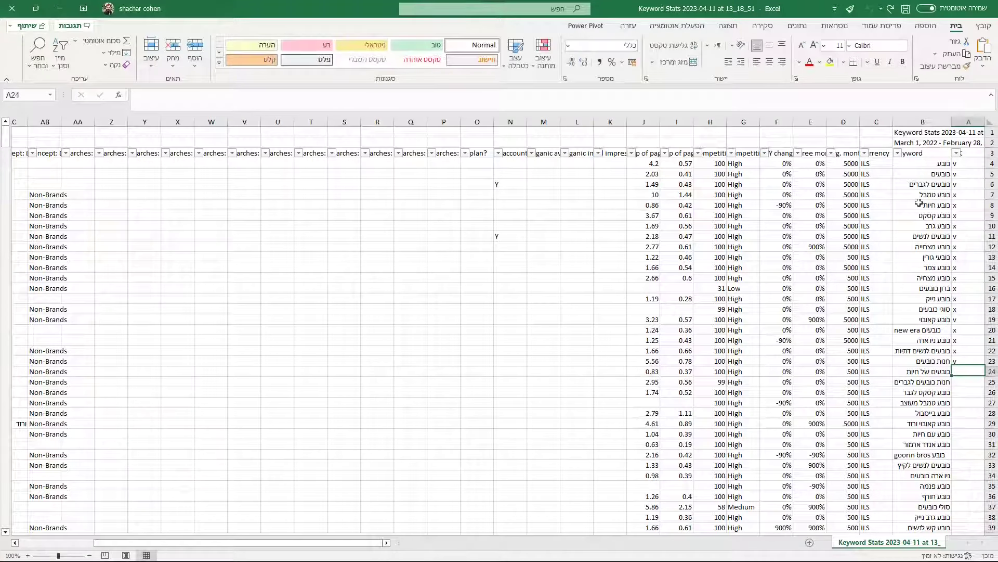
{"action": "type", "text": "x"}
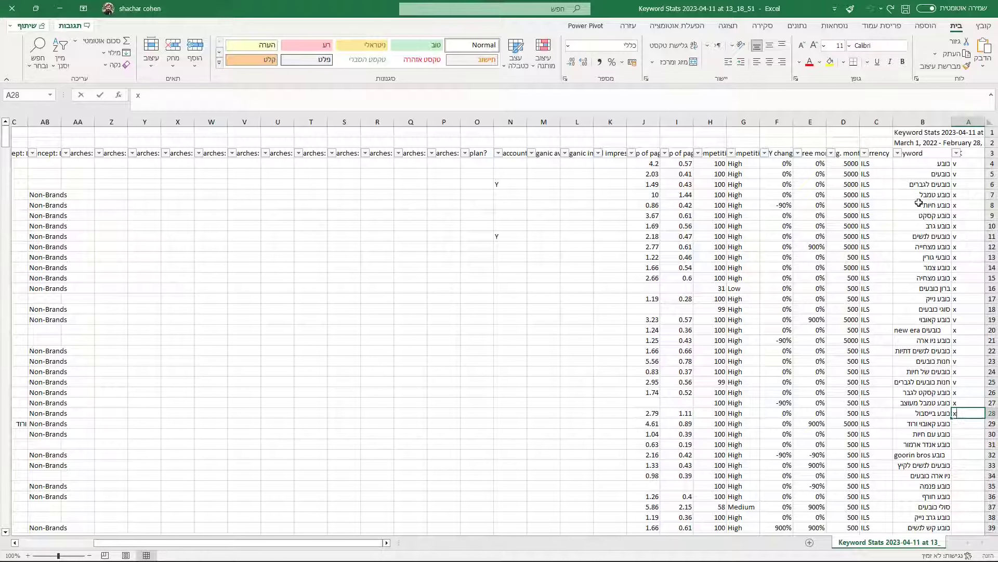
{"action": "type", "text": " x x v x x x x x"}
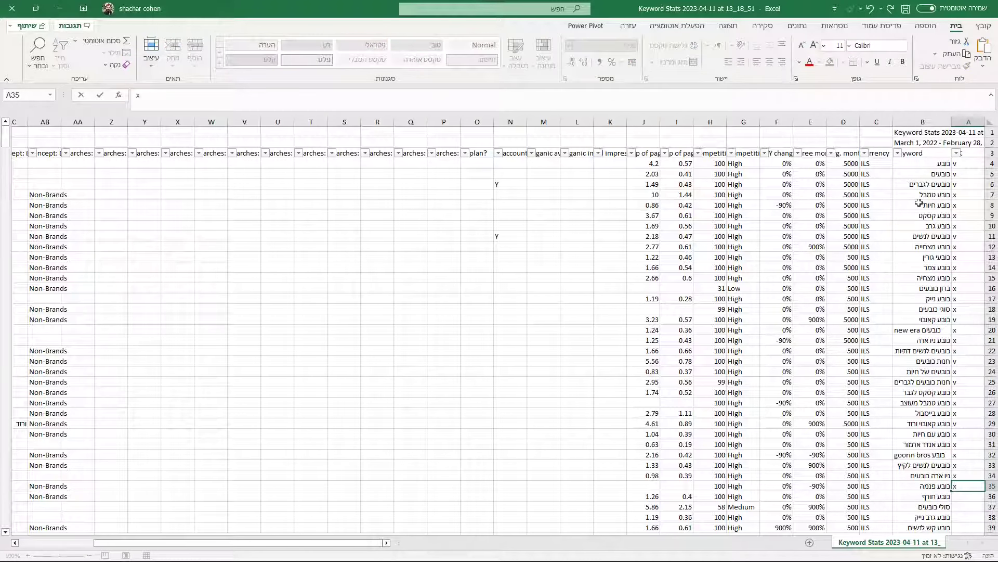
{"action": "key", "text": "Return"}
Examine the average monthly searches of the keywords in rows 4 to 38
{"action": "key", "text": "Left"}
{"action": "key", "text": "Left"}
{"action": "key", "text": "Left"}
{"action": "key", "text": "Down"}
{"action": "key", "text": "Down"}
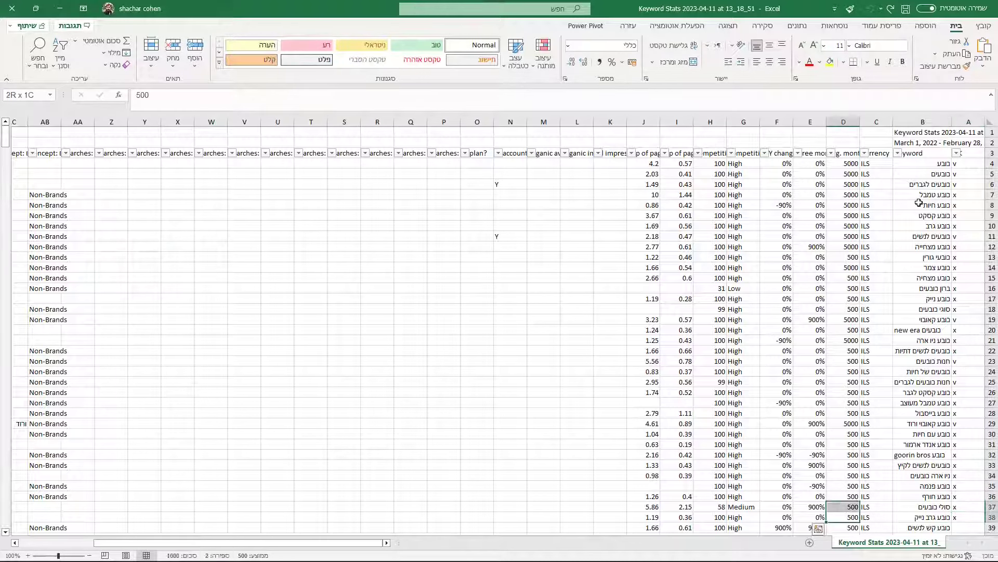
{"action": "key", "text": "ctrl+shift+Up"}
{"action": "key", "text": "shift+Down"}
{"action": "key", "text": "shift+Down"}
Filter the OK column to show only the keywords marked "v", and check their average monthly searches
{"action": "left_click", "coordinate": [956, 153]}
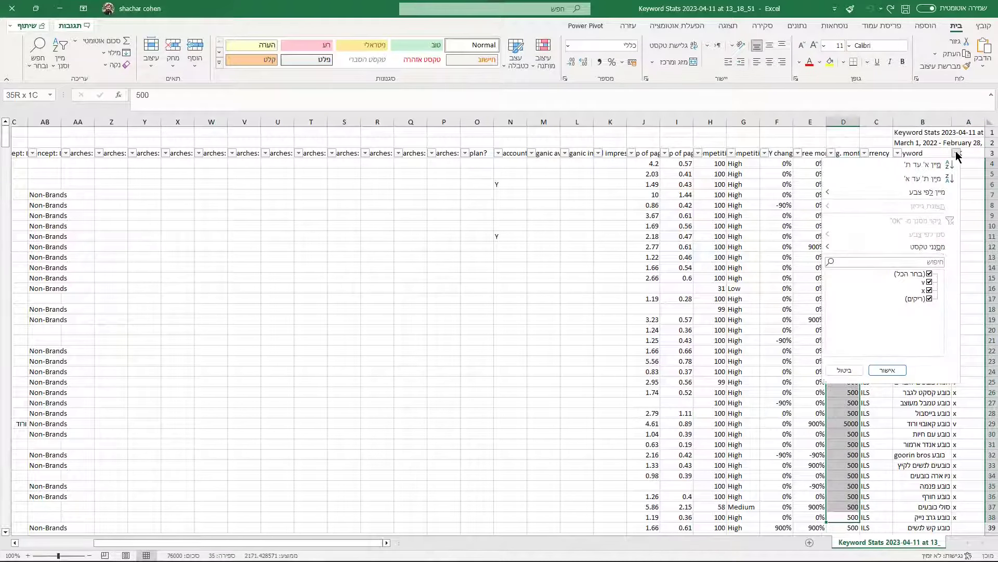
{"action": "left_click", "coordinate": [930, 274]}
{"action": "left_click", "coordinate": [929, 282]}
{"action": "left_click", "coordinate": [887, 369]}
{"action": "left_click_drag", "start_coordinate": [935, 163], "coordinate": [935, 235]}
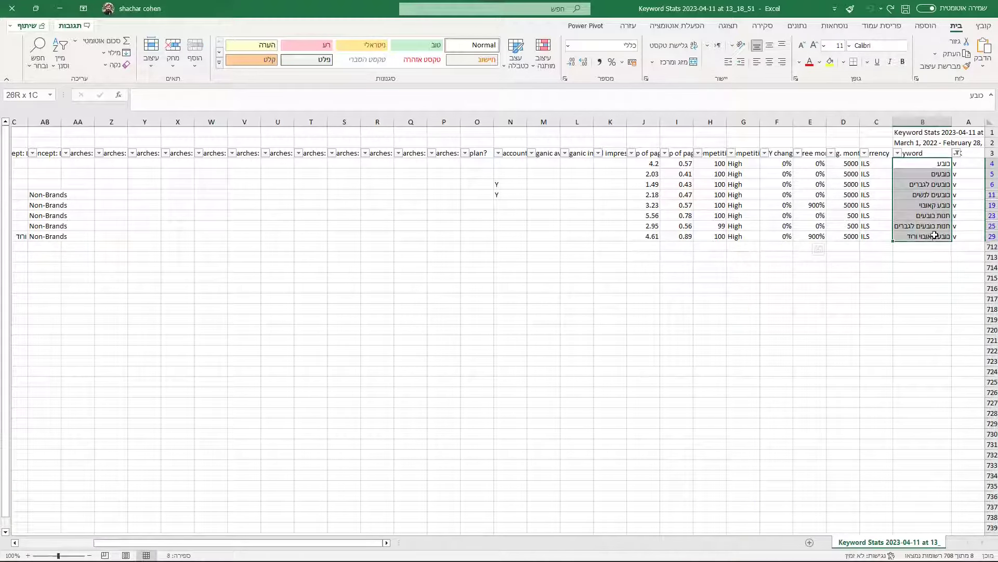
{"action": "left_click_drag", "start_coordinate": [843, 164], "coordinate": [843, 237]}
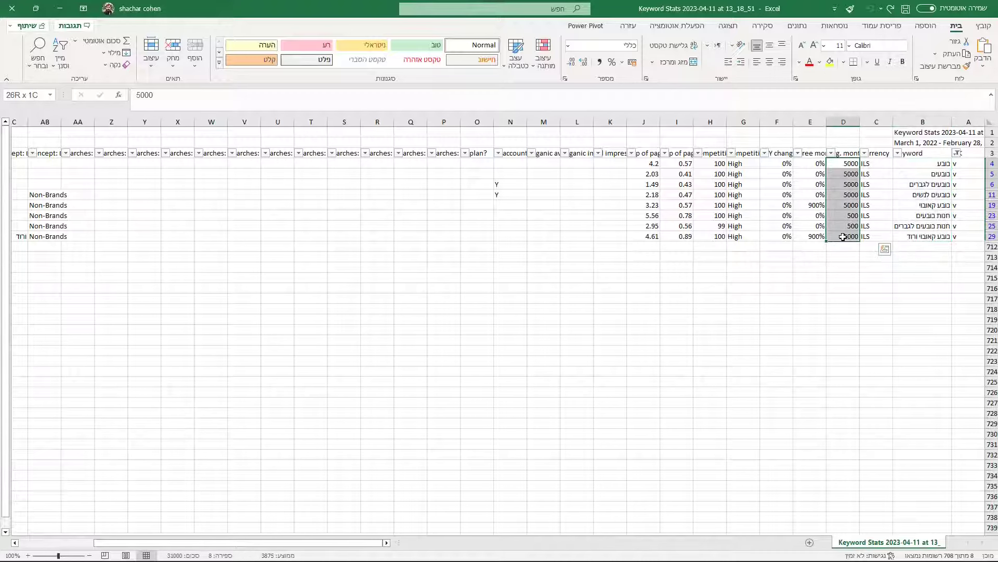
Copy the filtered keywords from Excel and paste them into the Enter keywords field of the Google Ads campaign
{"action": "left_click_drag", "start_coordinate": [935, 163], "coordinate": [929, 236]}
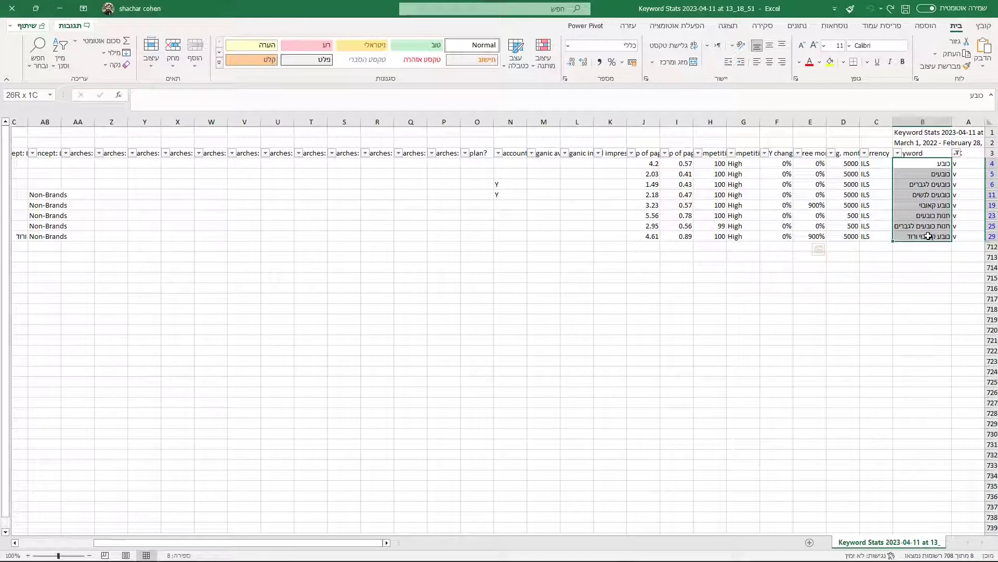
{"action": "key", "text": "ctrl+c"}
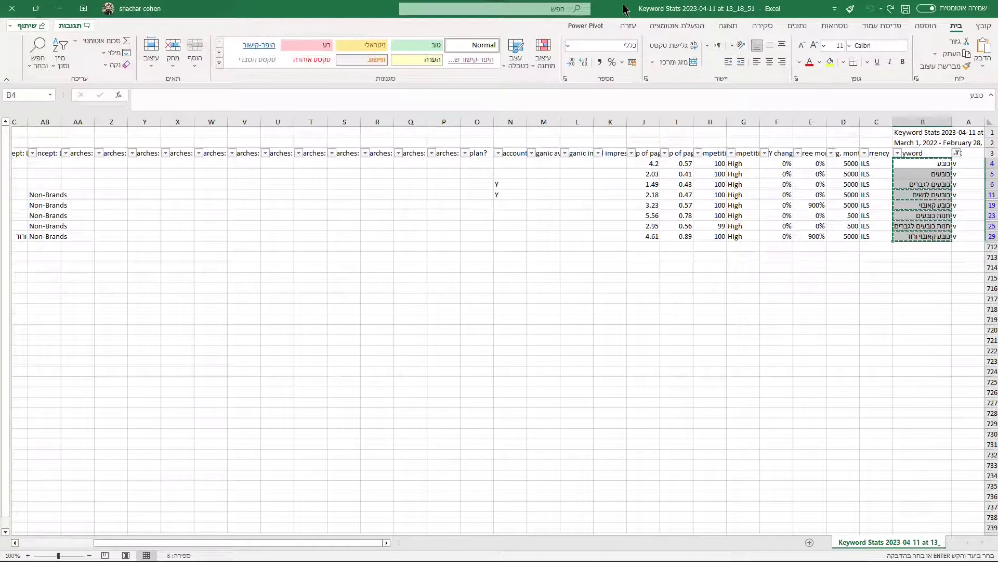
{"action": "key", "text": "alt+Tab"}
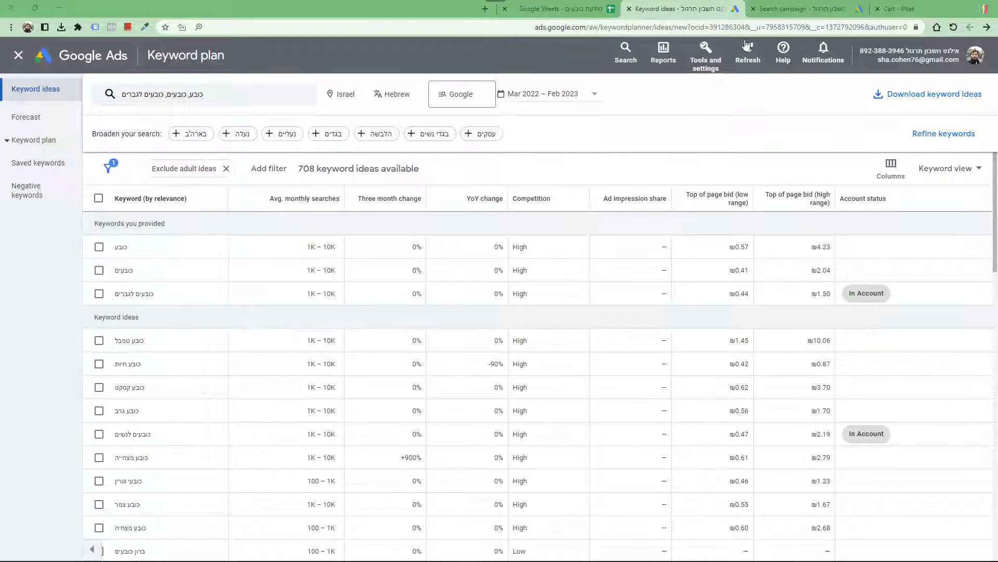
{"action": "left_click", "coordinate": [794, 12]}
{"action": "left_click", "coordinate": [216, 312]}
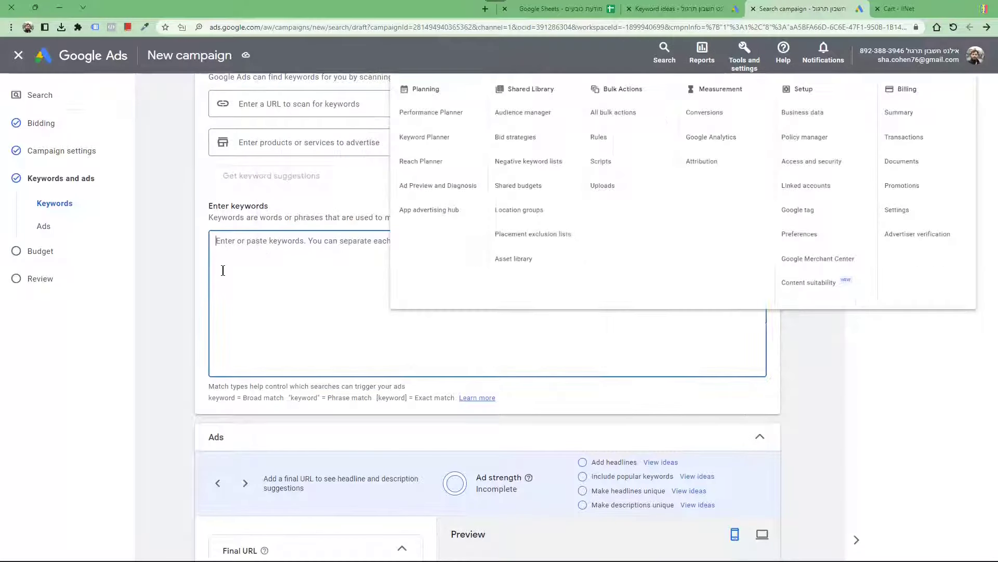
{"action": "key", "text": "ctrl+v"}
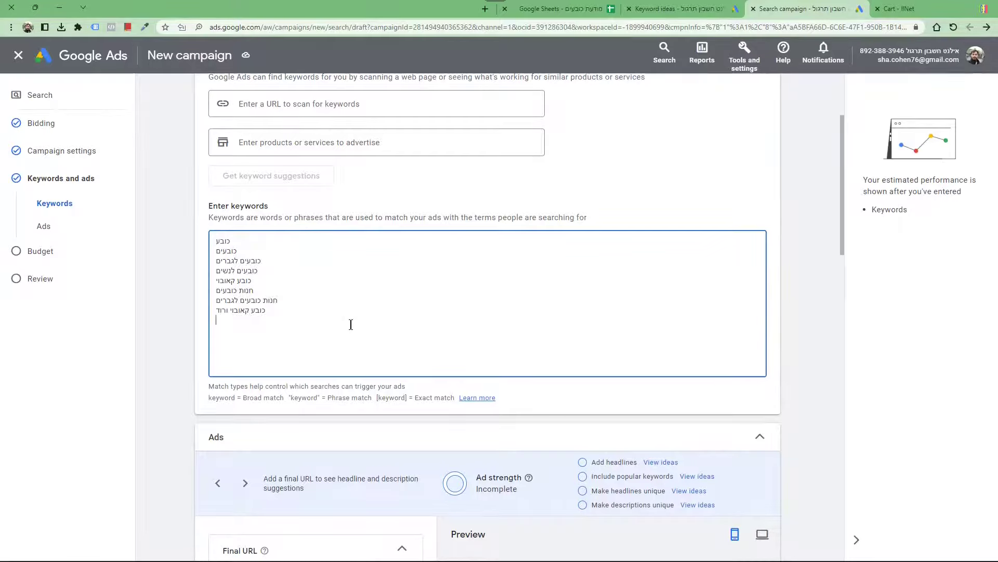
Copy H1 from the prepared Google Sheets spreadsheet into the ad's first headline: "כובעים לגברים במחירים מעולים"
{"action": "scroll", "coordinate": [351, 324], "scroll_direction": "down", "scroll_amount": 6}
{"action": "scroll", "coordinate": [351, 323], "scroll_direction": "up", "scroll_amount": 7}
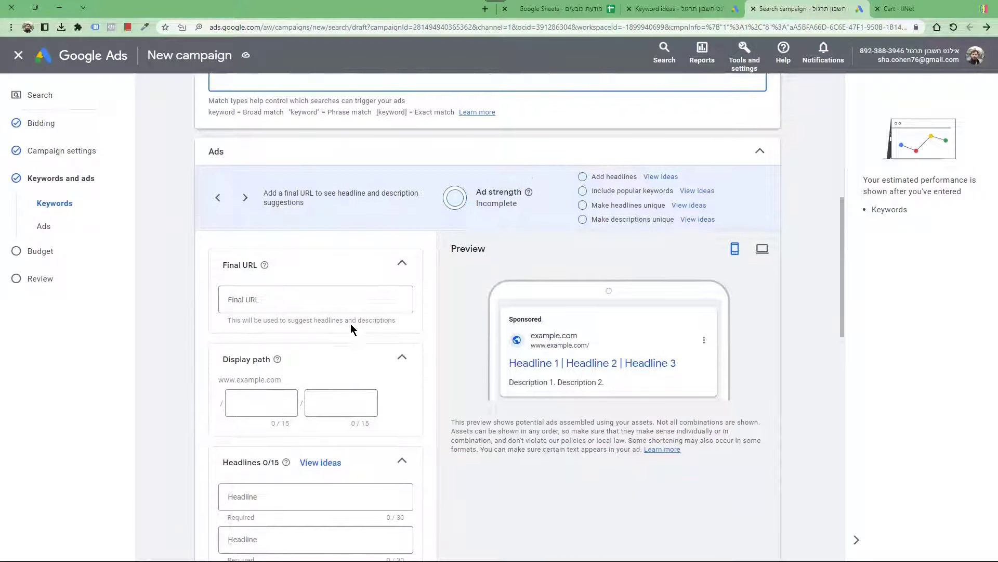
{"action": "scroll", "coordinate": [351, 324], "scroll_direction": "down", "scroll_amount": 6}
{"action": "scroll", "coordinate": [350, 323], "scroll_direction": "down", "scroll_amount": 3}
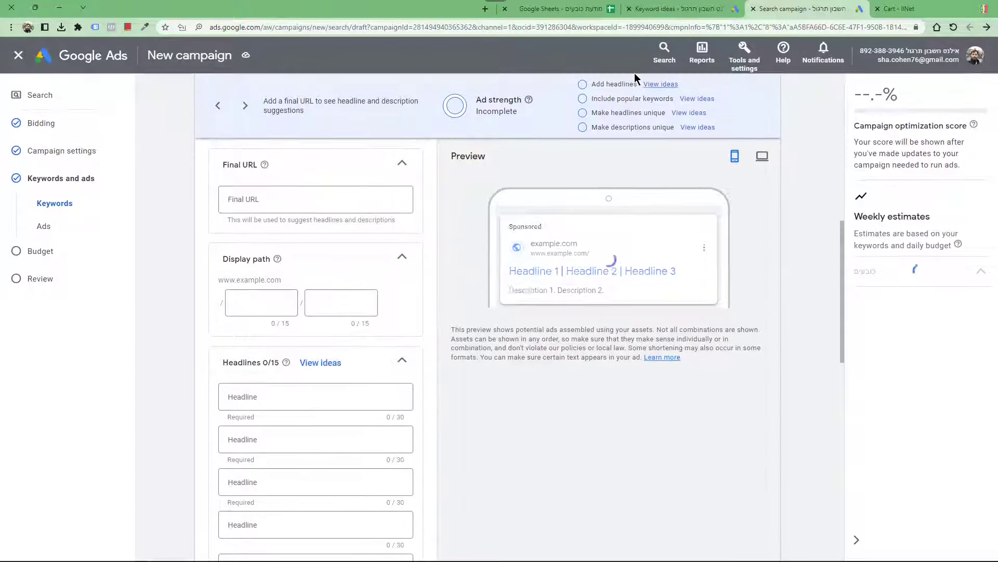
{"action": "left_click", "coordinate": [605, 12]}
{"action": "left_click", "coordinate": [860, 154]}
{"action": "key", "text": "ctrl+c"}
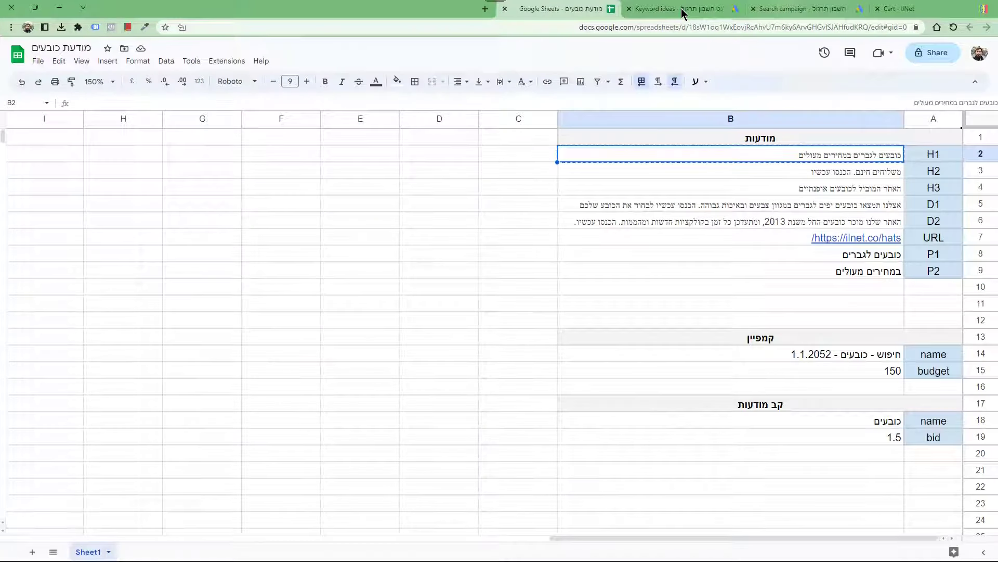
{"action": "left_click", "coordinate": [796, 9]}
{"action": "scroll", "coordinate": [286, 200], "scroll_direction": "down", "scroll_amount": 3}
{"action": "left_click", "coordinate": [256, 393]}
{"action": "key", "text": "ctrl+v"}
Copy H2 from the spreadsheet into the ad's second headline: "משלוחים חינם. הכנסו עכשיו"
{"action": "left_click_drag", "start_coordinate": [562, 9], "coordinate": [676, 10]}
{"action": "left_click", "coordinate": [793, 172]}
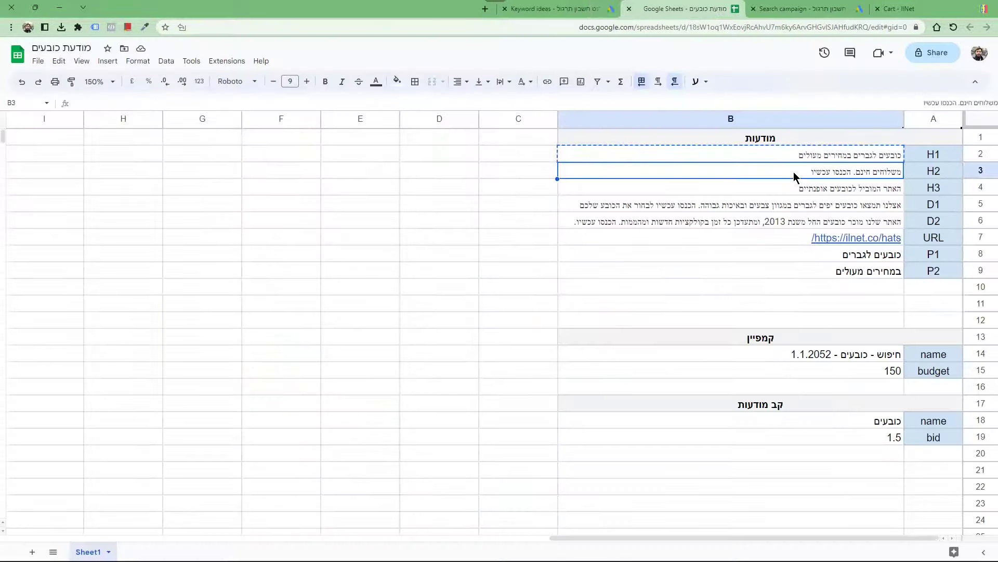
{"action": "key", "text": "ctrl+c"}
{"action": "key", "text": "ctrl+shift+Tab"}
{"action": "key", "text": "Tab"}
{"action": "key", "text": "ctrl+v"}
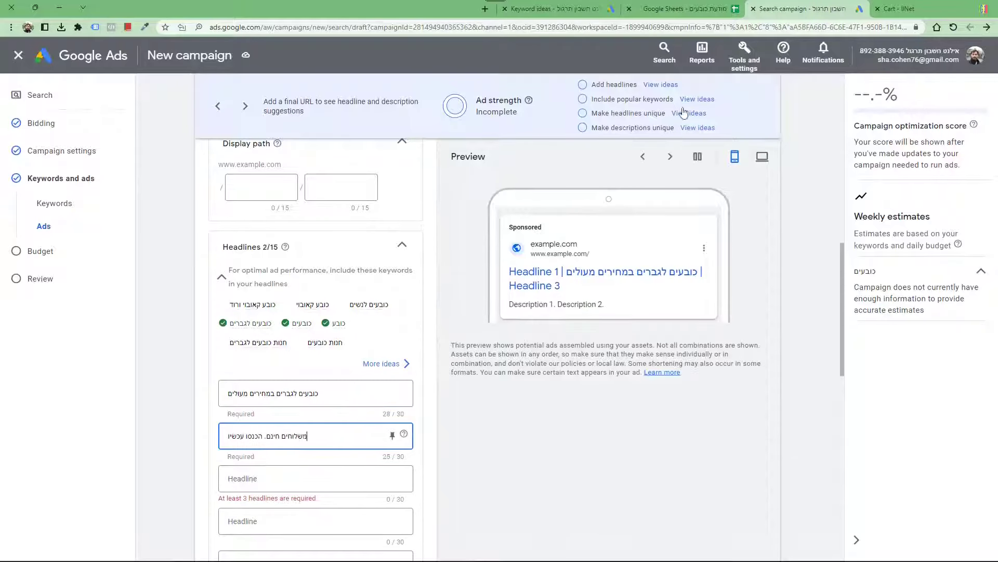
Copy H3 from the spreadsheet into the ad's third headline: "האתר המוביל לכובעים אופנתיים"
{"action": "key", "text": "ctrl+Tab"}
{"action": "key", "text": "Down"}
{"action": "key", "text": "ctrl+c"}
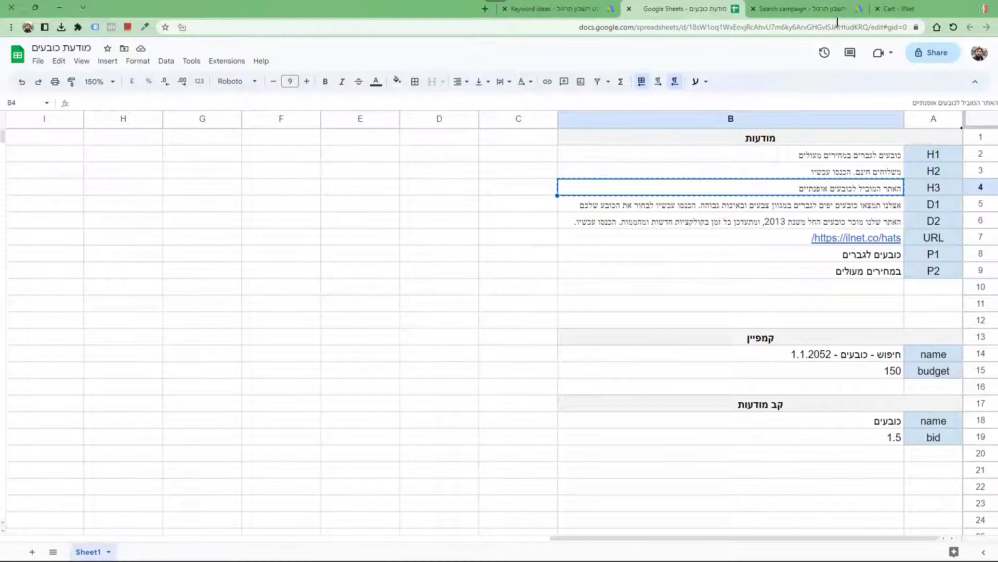
{"action": "key", "text": "ctrl+shift+Tab"}
{"action": "left_click", "coordinate": [336, 474]}
{"action": "key", "text": "ctrl+v"}
Copy the D1 text from the spreadsheet into the ad's first description
{"action": "scroll", "coordinate": [359, 456], "scroll_direction": "down", "scroll_amount": 5}
{"action": "key", "text": "ctrl+Tab"}
{"action": "left_click", "coordinate": [823, 207]}
{"action": "key", "text": "ctrl+c"}
{"action": "key", "text": "ctrl+shift+Tab"}
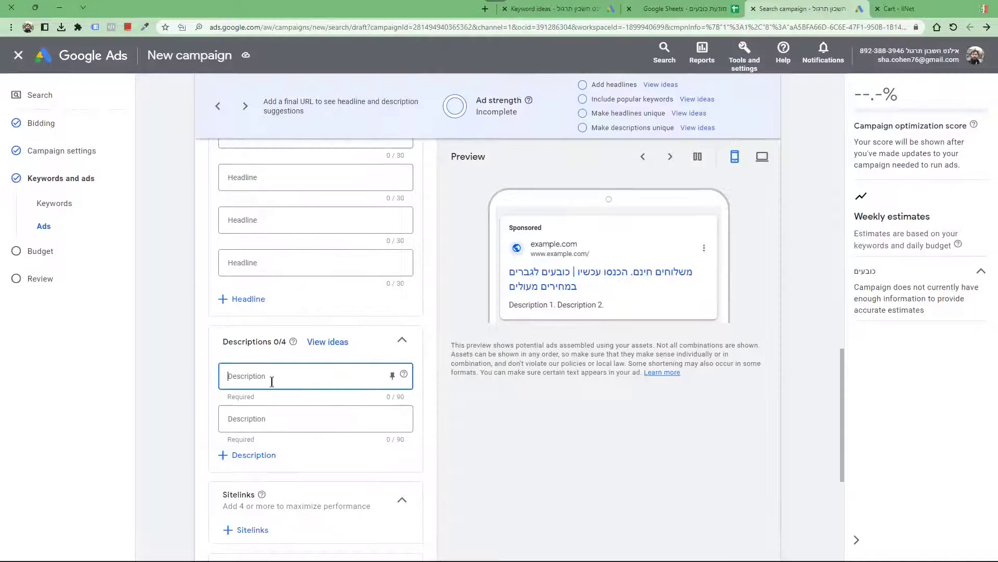
{"action": "key", "text": "ctrl+v"}
Copy the D2 text from the spreadsheet into the ad's second description
{"action": "key", "text": "ctrl+Tab"}
{"action": "left_click", "coordinate": [822, 219]}
{"action": "key", "text": "ctrl+c"}
{"action": "key", "text": "ctrl+shift+Tab"}
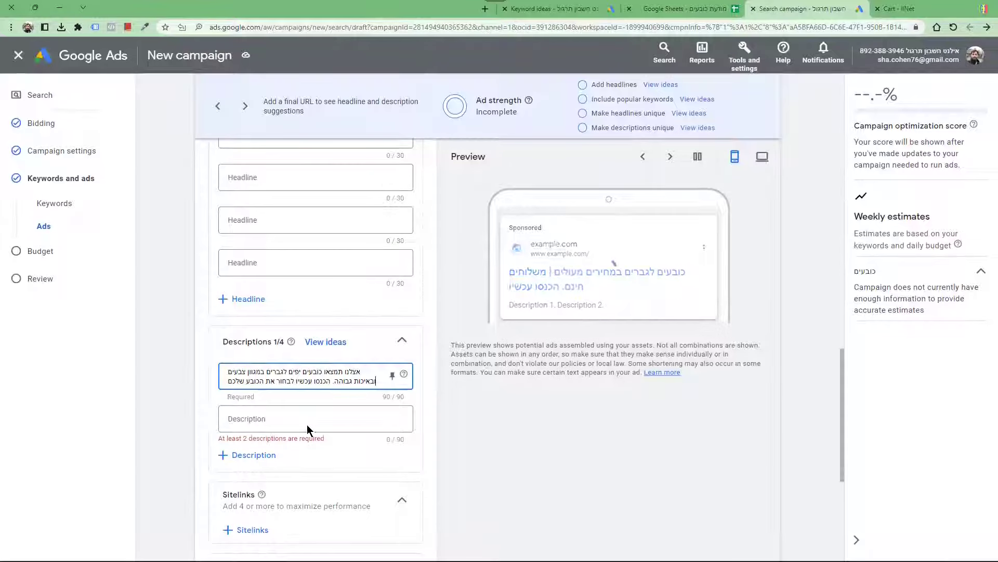
{"action": "left_click", "coordinate": [307, 419]}
{"action": "key", "text": "ctrl+v"}
{"action": "scroll", "coordinate": [427, 348], "scroll_direction": "up", "scroll_amount": 10}
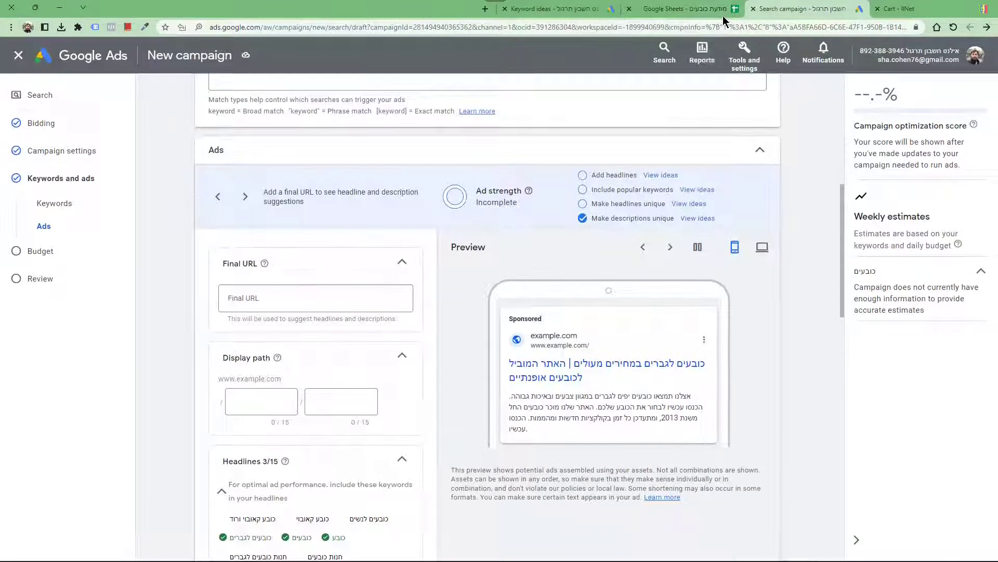
{"action": "left_click", "coordinate": [723, 11]}
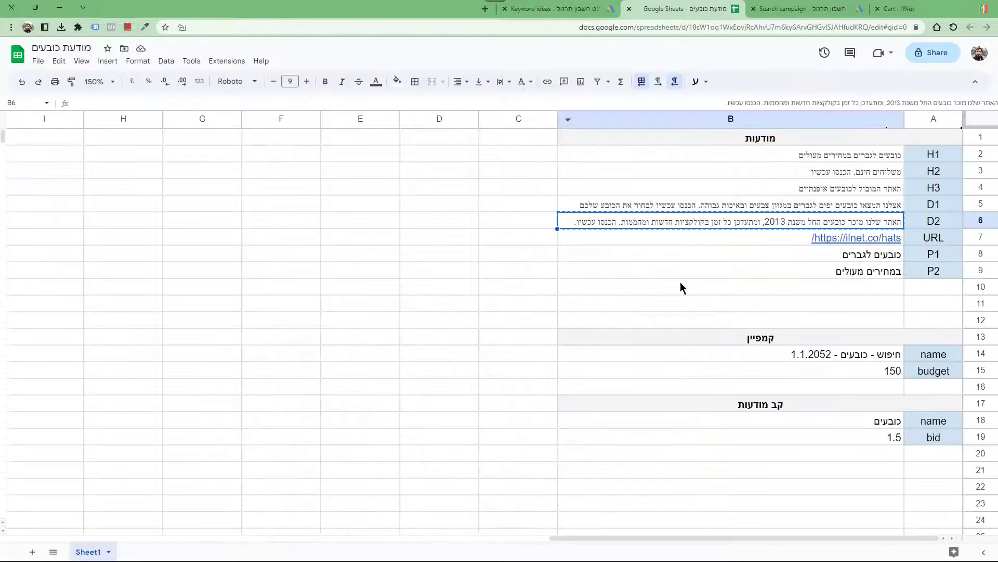
{"action": "left_click", "coordinate": [766, 237]}
{"action": "key", "text": "ctrl+c"}
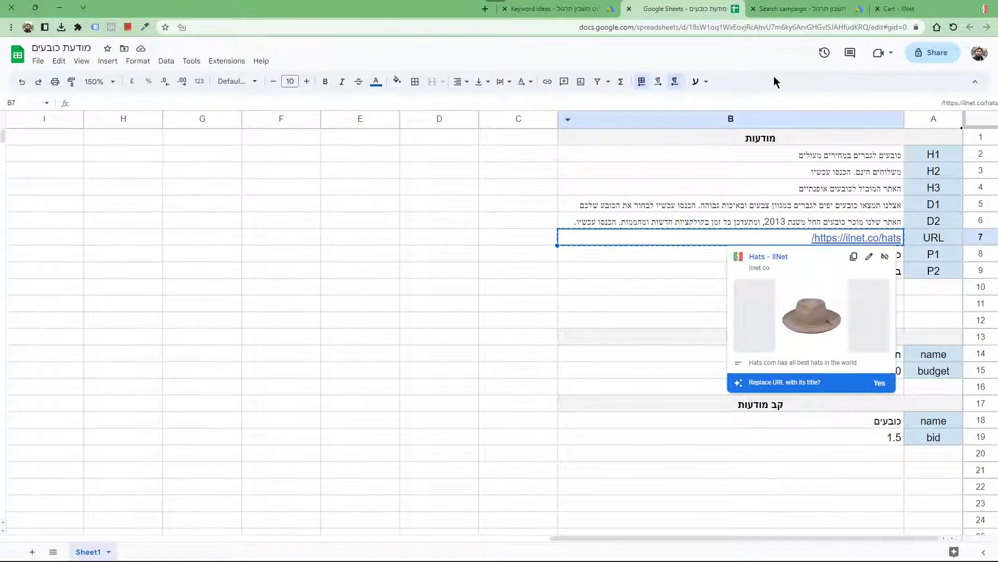
{"action": "left_click", "coordinate": [908, 9]}
{"action": "left_click", "coordinate": [986, 27]}
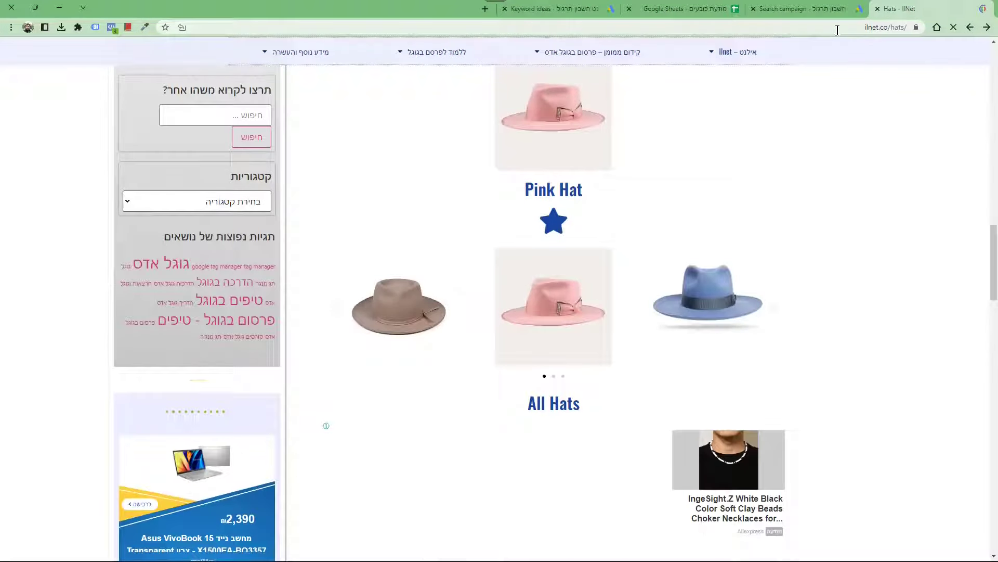
{"action": "left_click", "coordinate": [832, 9]}
{"action": "left_click", "coordinate": [312, 298]}
{"action": "key", "text": "ctrl+v"}
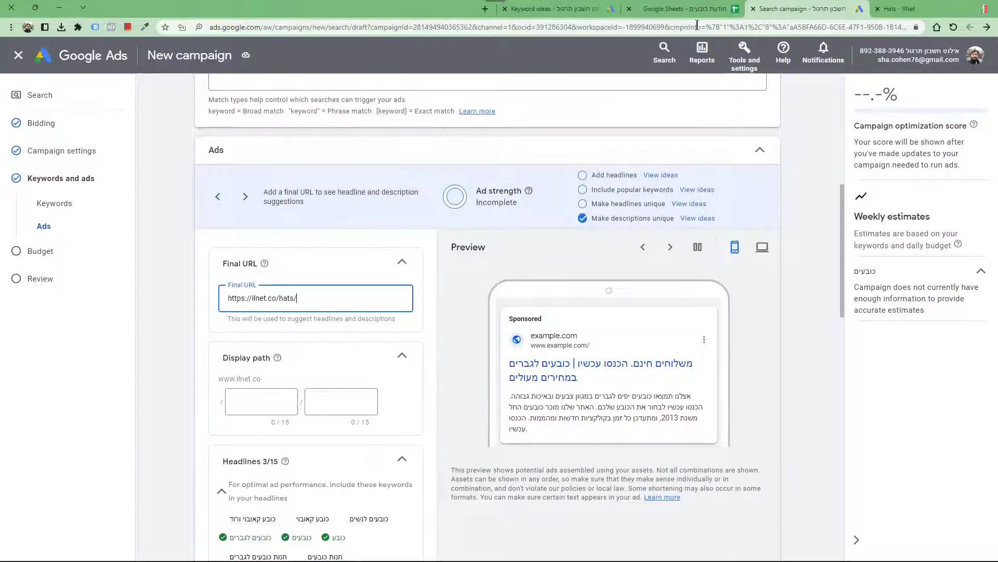
Copy P1 from the spreadsheet into the first display path field: "כובעים לגברים"
{"action": "left_click", "coordinate": [695, 8]}
{"action": "left_click", "coordinate": [815, 260]}
{"action": "key", "text": "ctrl+c"}
{"action": "left_click", "coordinate": [806, 9]}
{"action": "left_click", "coordinate": [285, 401]}
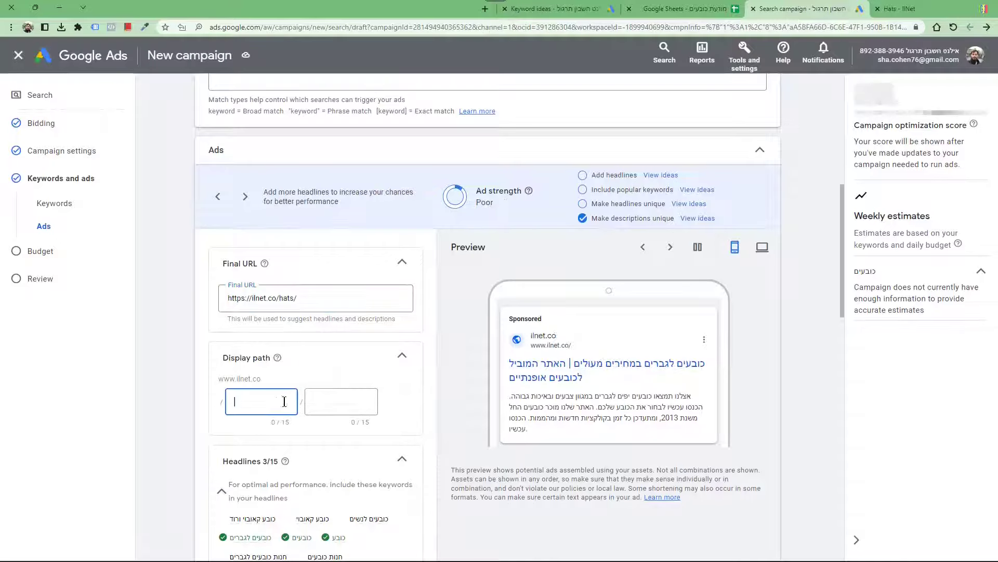
{"action": "key", "text": "ctrl+v"}
Copy P2 from the spreadsheet into the second display path field: "במחירים מעולים"
{"action": "left_click", "coordinate": [694, 9]}
{"action": "left_click", "coordinate": [760, 269]}
{"action": "key", "text": "ctrl+c"}
{"action": "left_click", "coordinate": [806, 9]}
{"action": "key", "text": "Tab"}
{"action": "key", "text": "ctrl+v"}
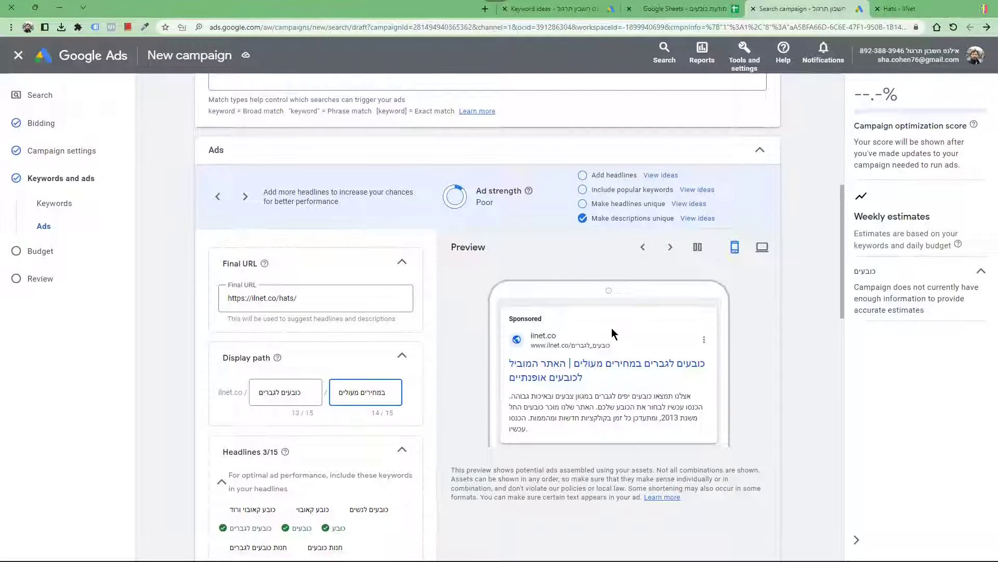
Preview another combination of the ad's assets, and view the desktop version of the ad
{"action": "scroll", "coordinate": [612, 333], "scroll_direction": "down", "scroll_amount": 2}
{"action": "left_click", "coordinate": [671, 156]}
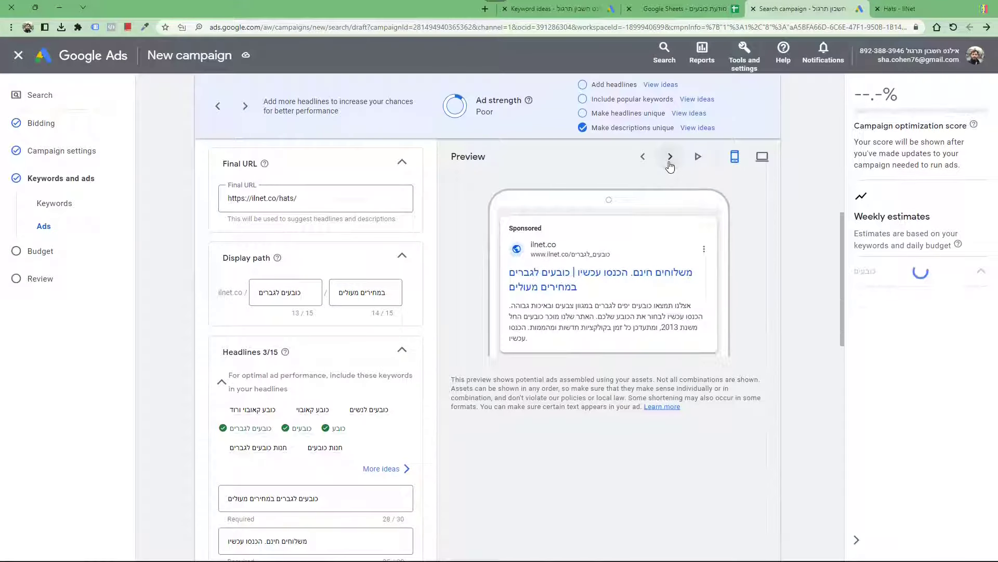
{"action": "left_click", "coordinate": [762, 157]}
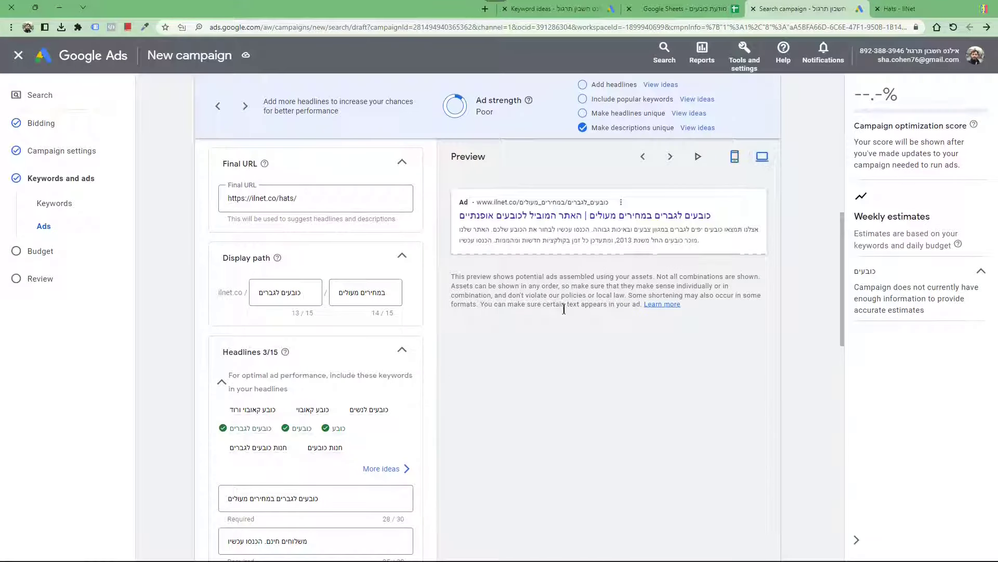
Finish the ad with its current assets and continue to the campaign's budget settings
{"action": "scroll", "coordinate": [390, 323], "scroll_direction": "down", "scroll_amount": 15}
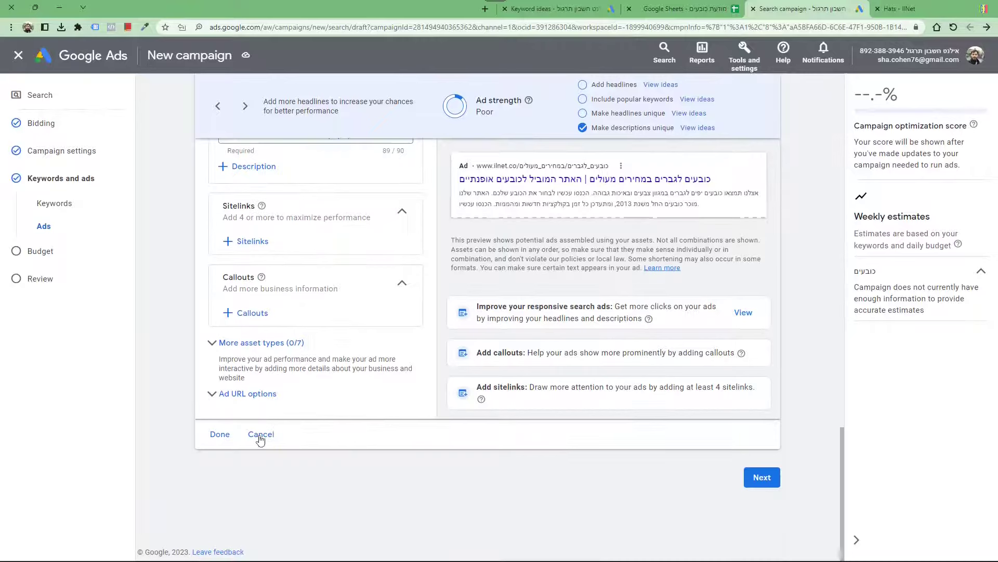
{"action": "left_click", "coordinate": [219, 434]}
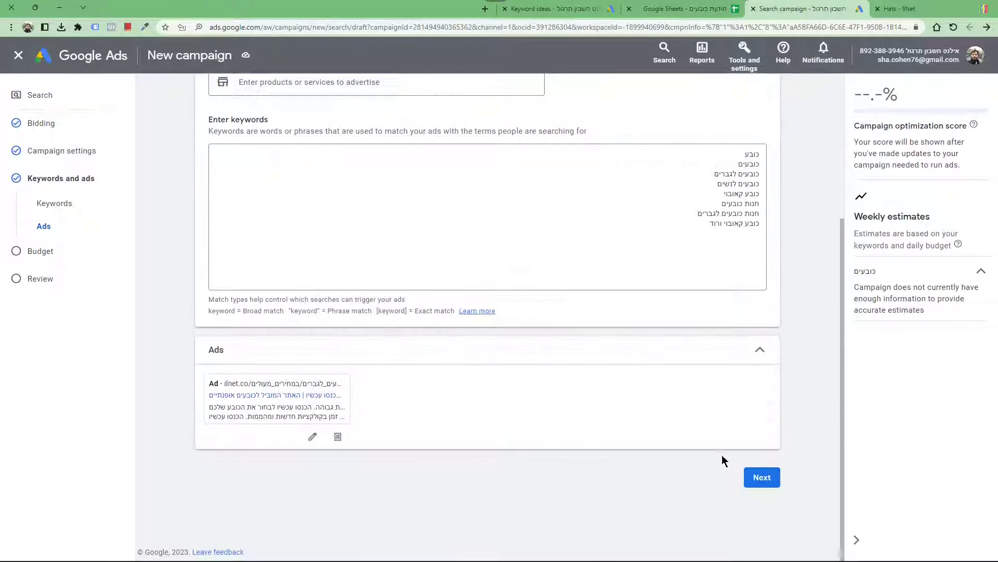
{"action": "left_click", "coordinate": [755, 478]}
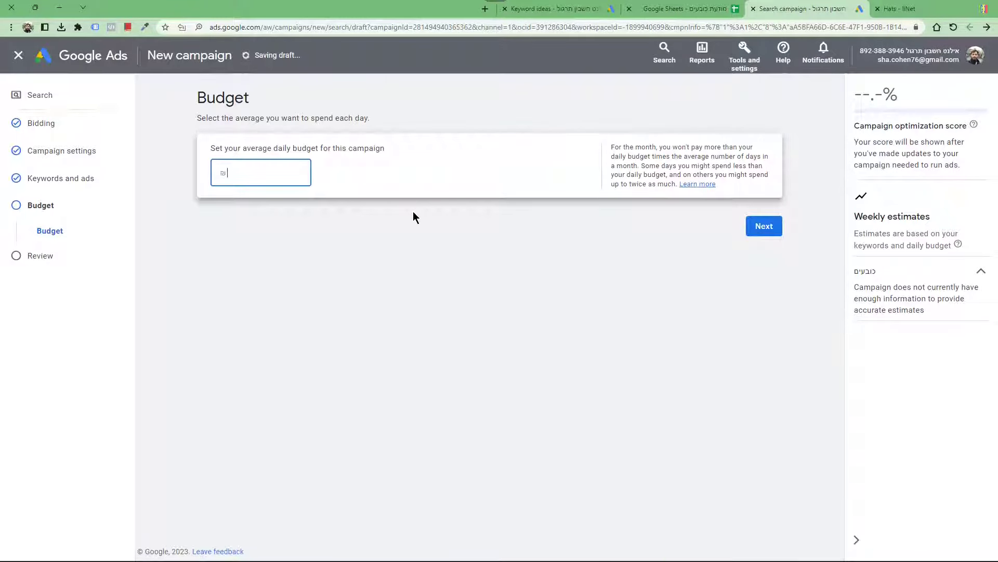
Copy the budget of 150 from the spreadsheet into the campaign's average daily budget and continue to the review
{"action": "left_click", "coordinate": [697, 8]}
{"action": "left_click", "coordinate": [861, 370]}
{"action": "key", "text": "ctrl+c"}
{"action": "left_click", "coordinate": [814, 10]}
{"action": "key", "text": "ctrl+v"}
{"action": "left_click", "coordinate": [764, 226]}
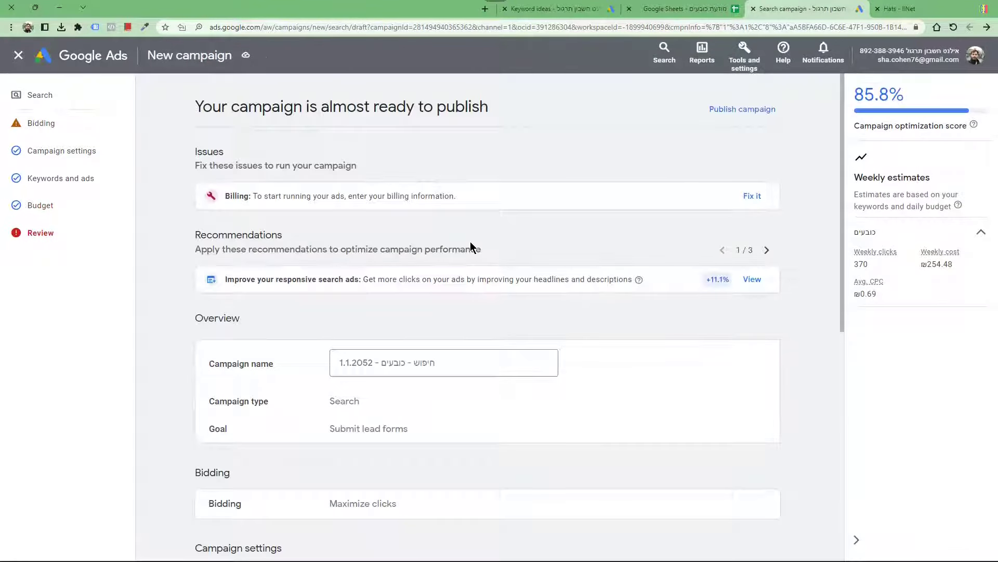
Review the campaign summary and publish the campaign despite the missing billing information
{"action": "scroll", "coordinate": [567, 284], "scroll_direction": "down", "scroll_amount": 8}
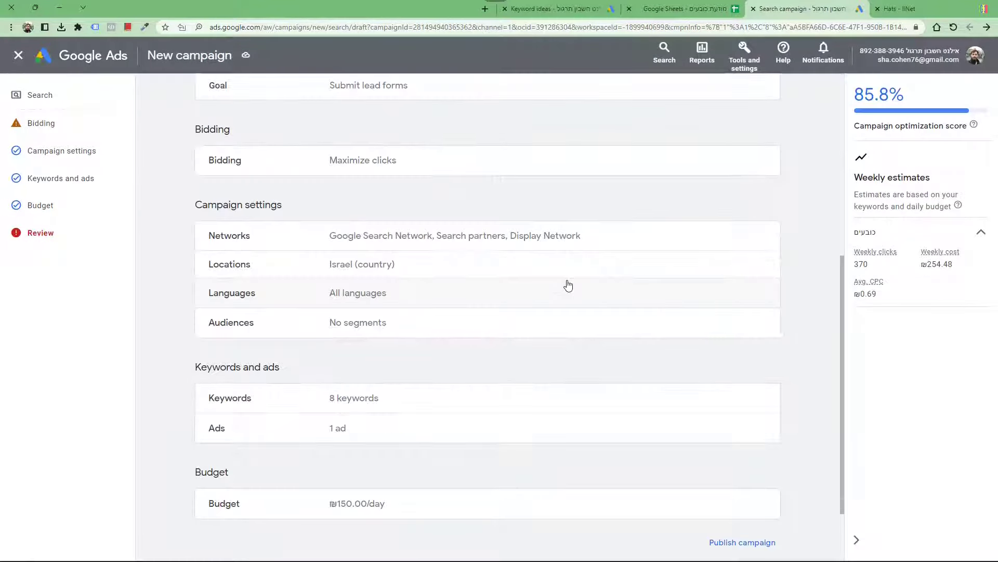
{"action": "left_click", "coordinate": [722, 457]}
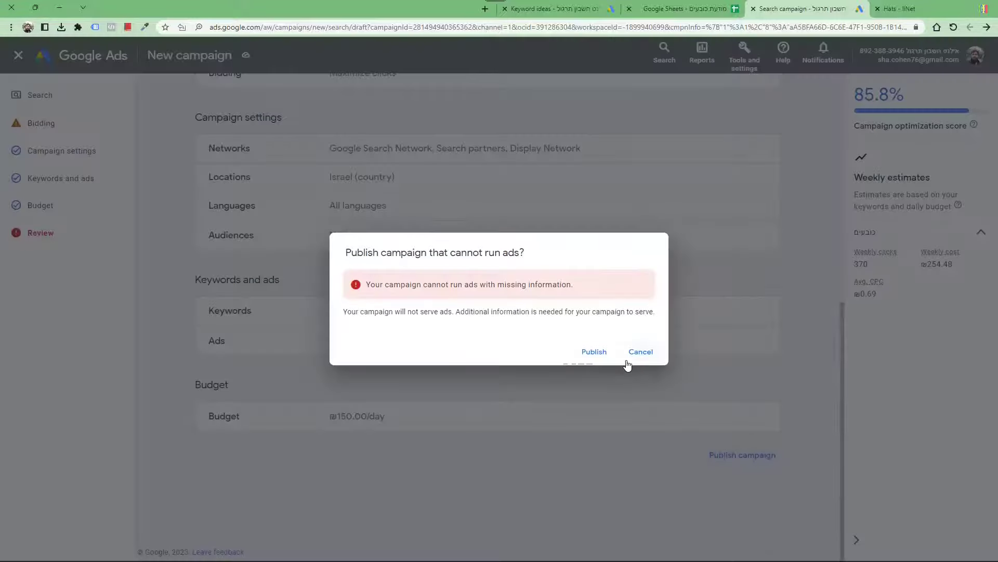
{"action": "left_click", "coordinate": [593, 351]}
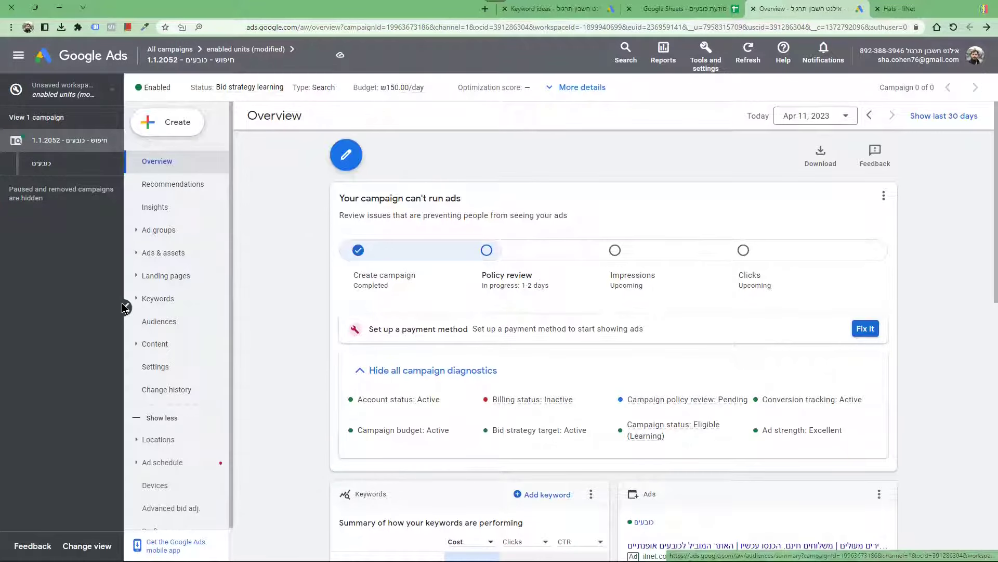
Examine the published campaign's overview and ad groups, the search keywords and ads of the כובעים ad group, and the campaign-level ads
{"action": "scroll", "coordinate": [307, 276], "scroll_direction": "down", "scroll_amount": 5}
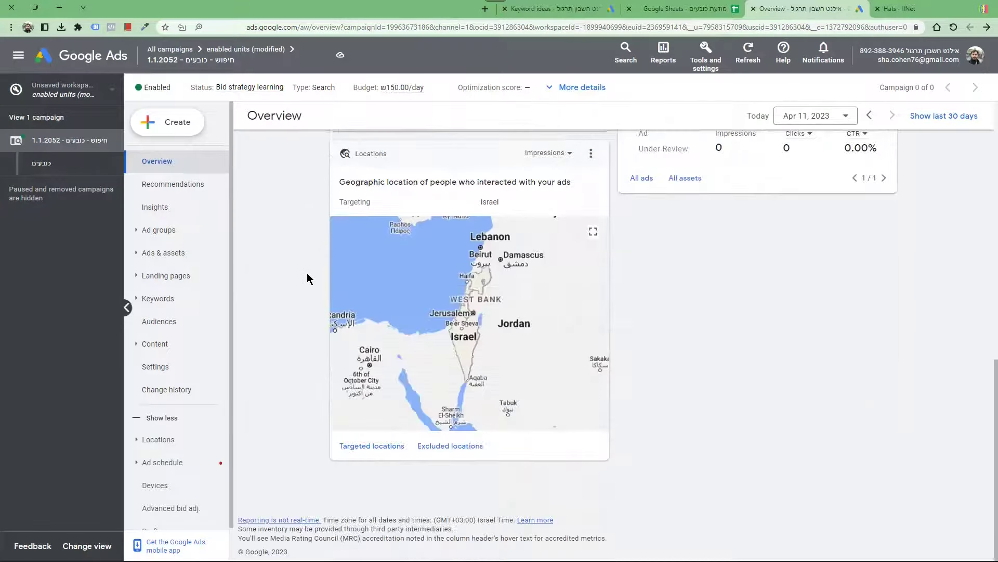
{"action": "left_click", "coordinate": [39, 143]}
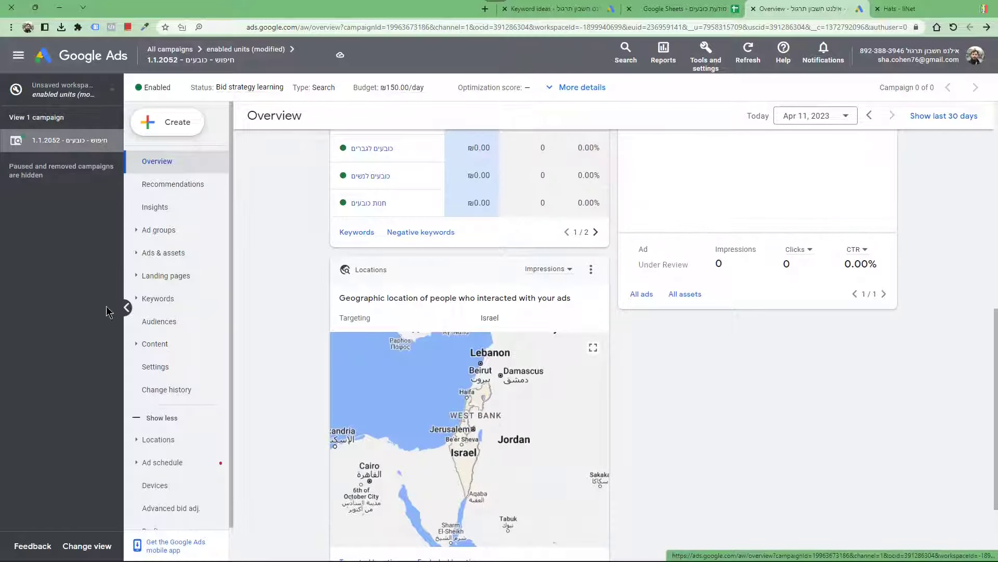
{"action": "left_click", "coordinate": [158, 230]}
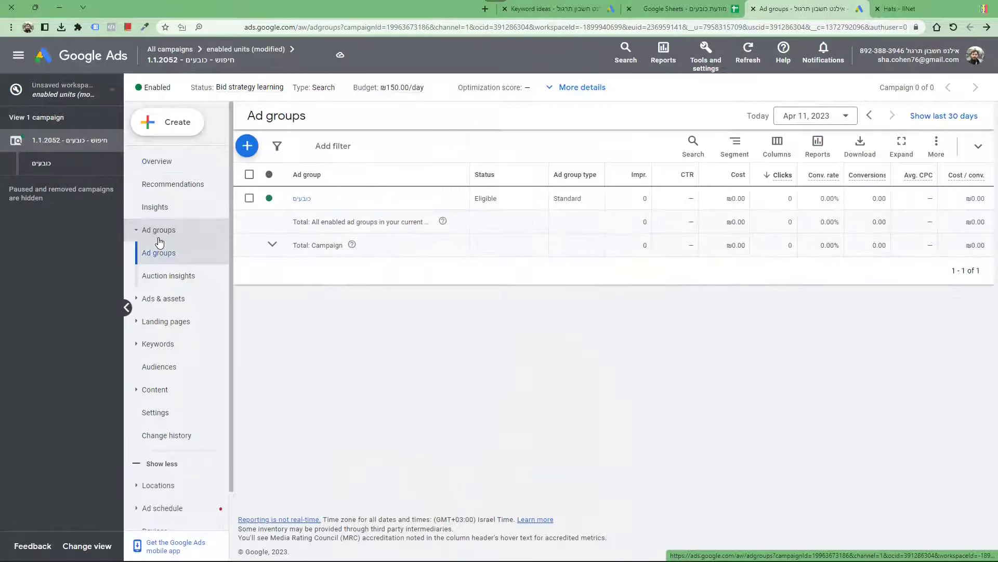
{"action": "left_click", "coordinate": [303, 199]}
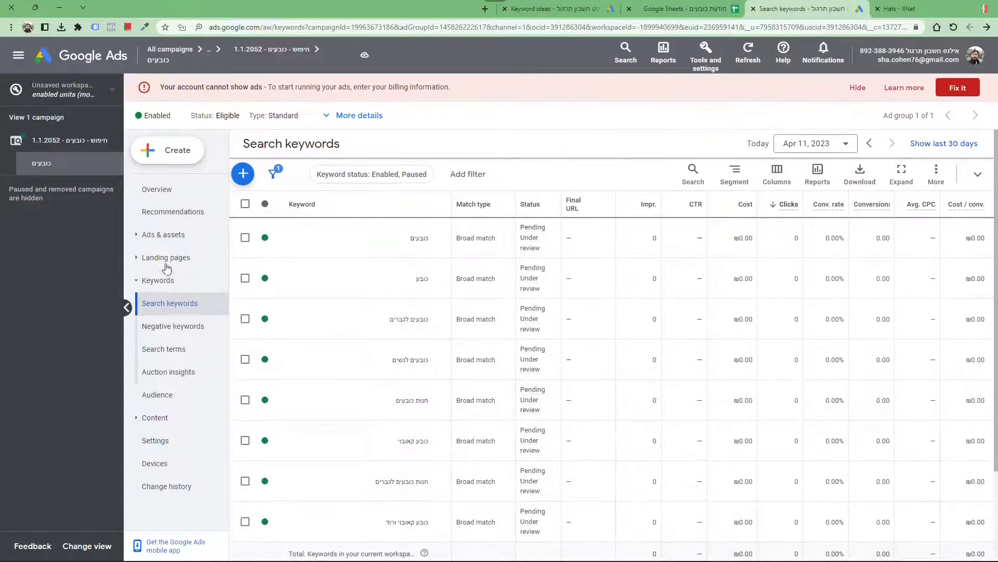
{"action": "left_click", "coordinate": [159, 242]}
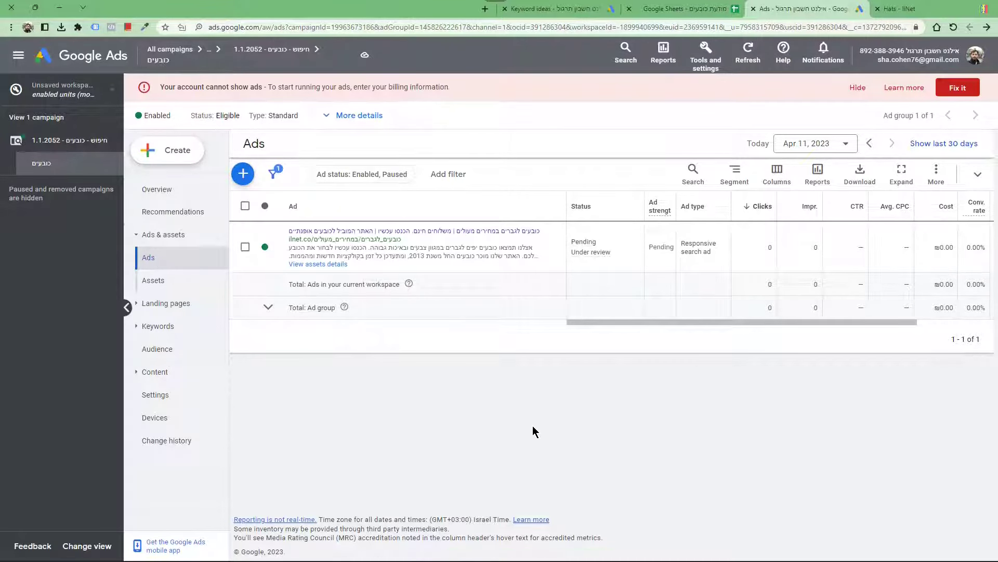
{"action": "left_click", "coordinate": [47, 148]}
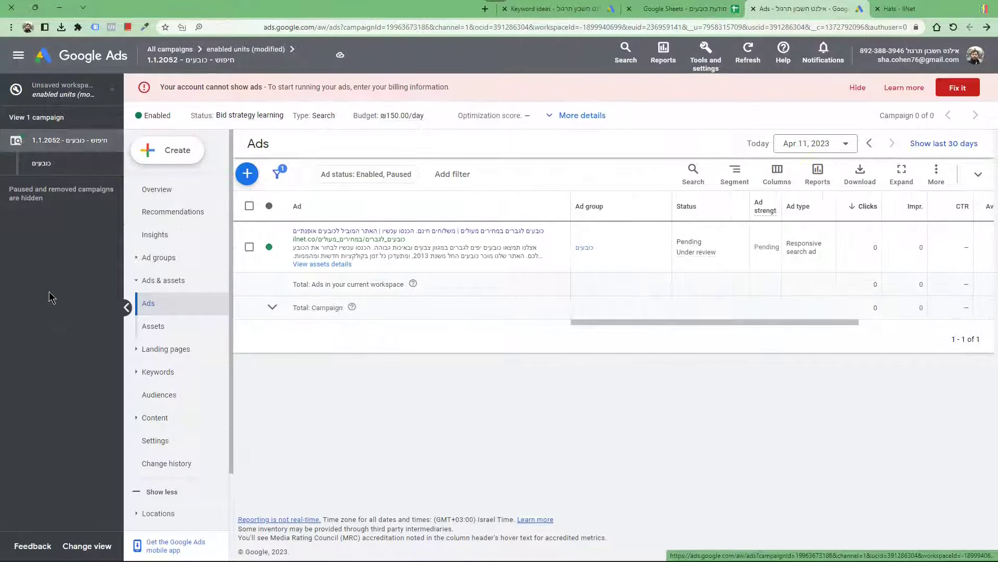